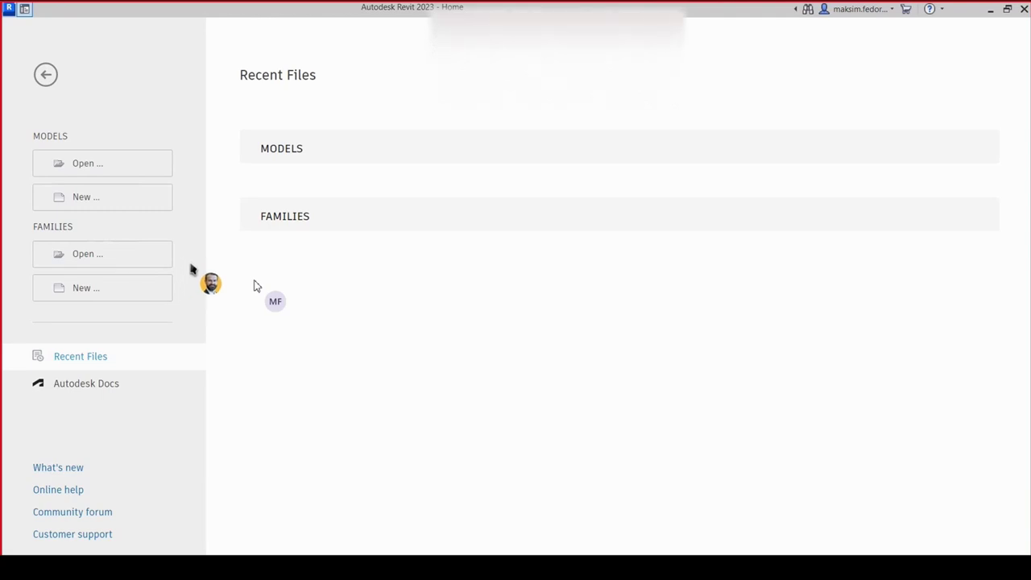
Step: Start a new project model and open the Template file dropdown in the New Project dialog
click(103, 206)
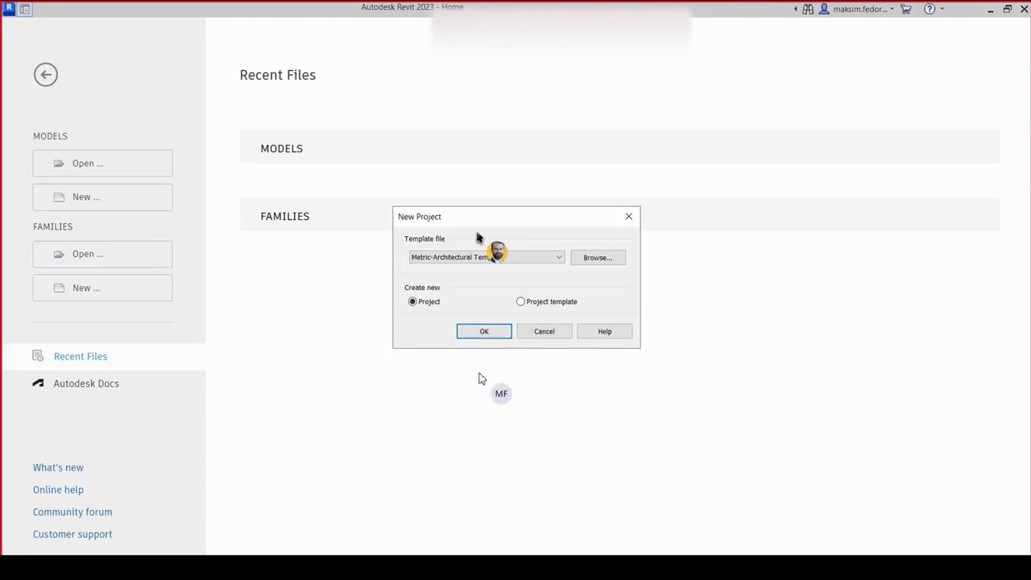
click(558, 257)
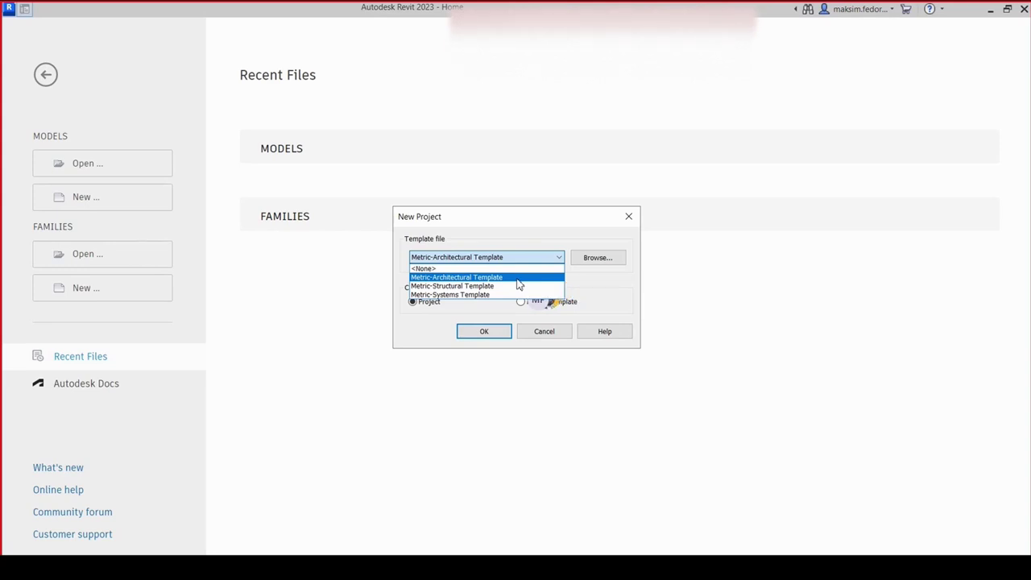
Step: Keep Metric-Architectural Template as the template file, creating a Project
click(517, 279)
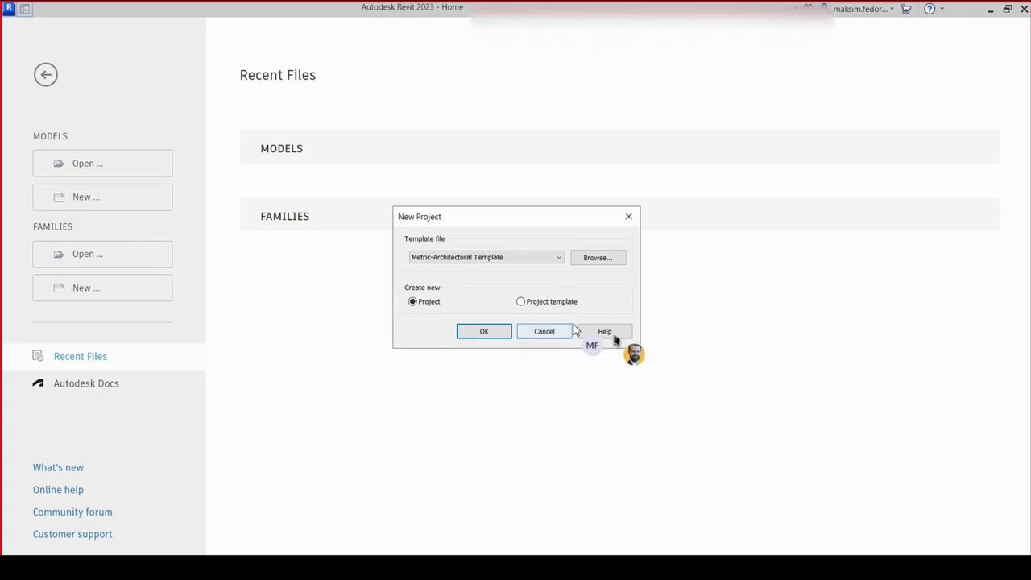
click(597, 335)
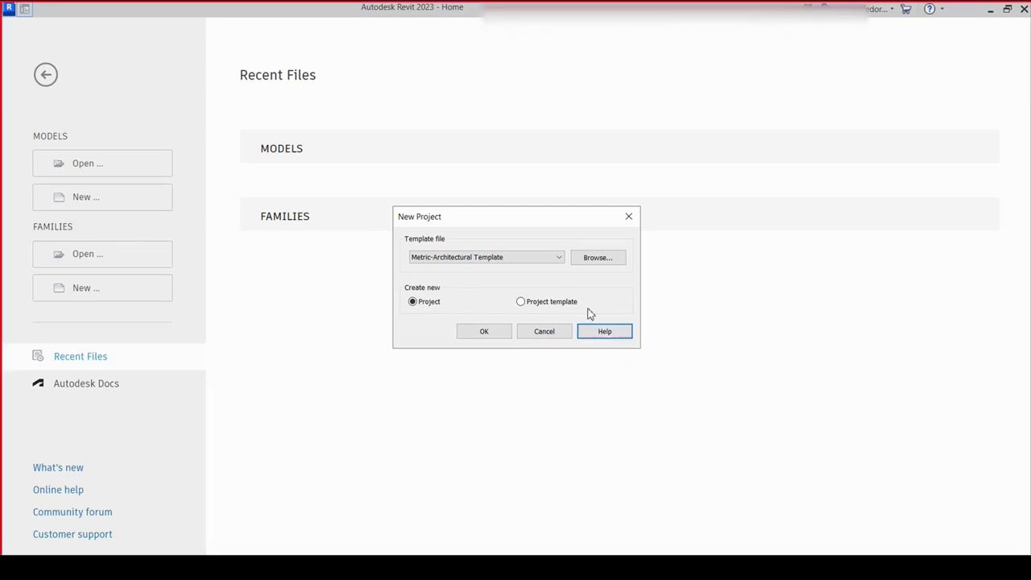
click(484, 335)
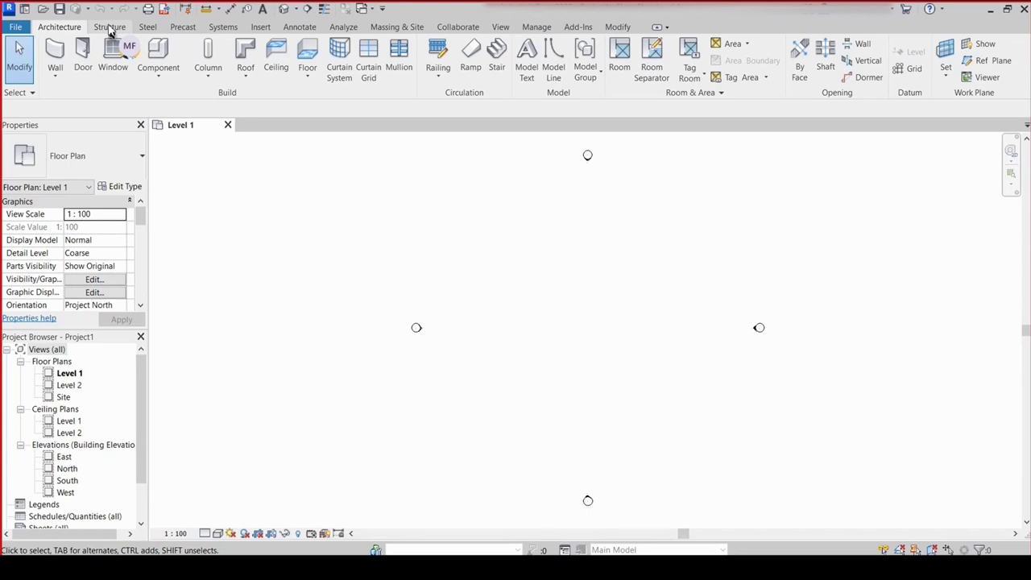
click(111, 28)
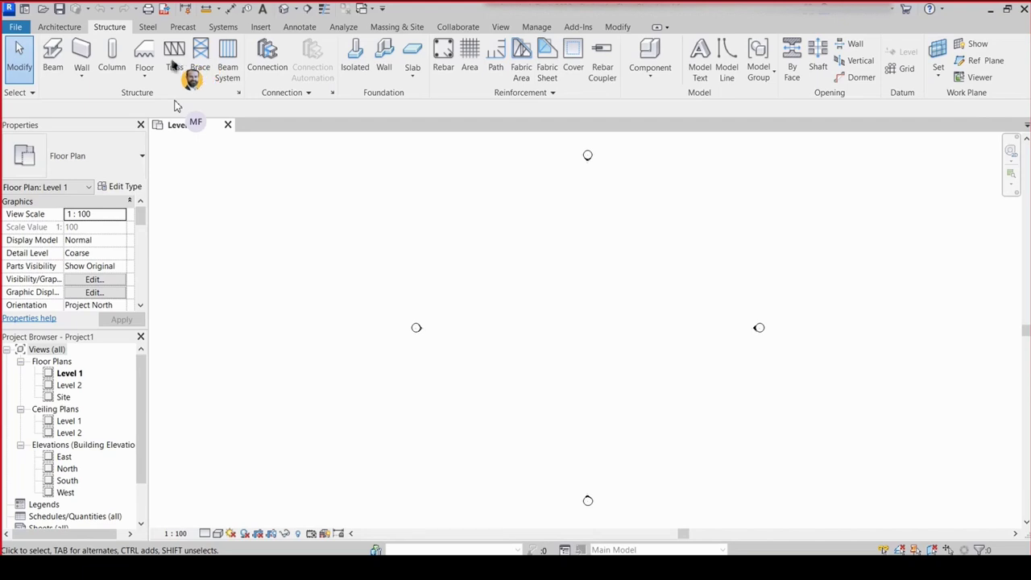
click(71, 31)
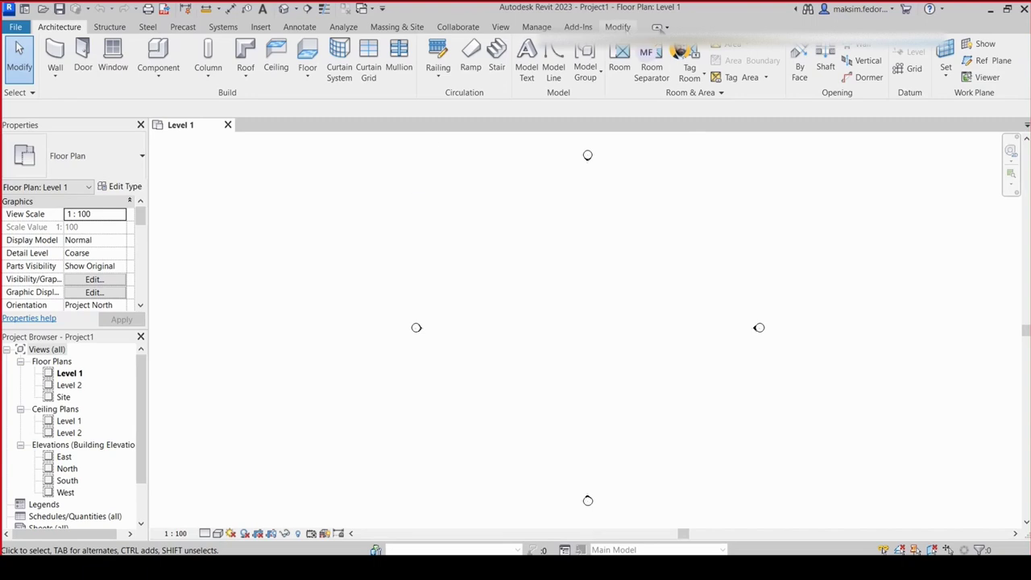
click(657, 27)
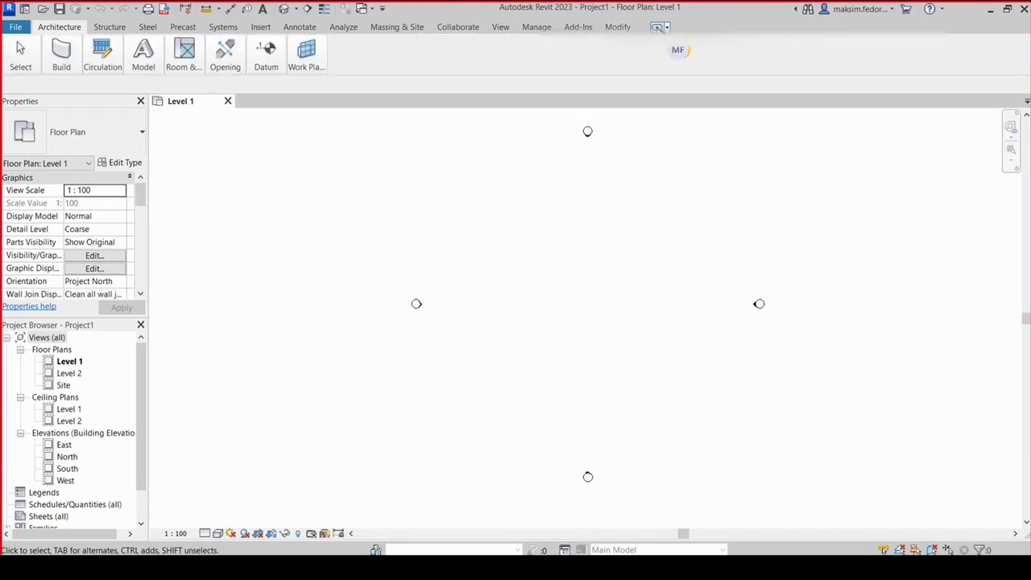
click(657, 26)
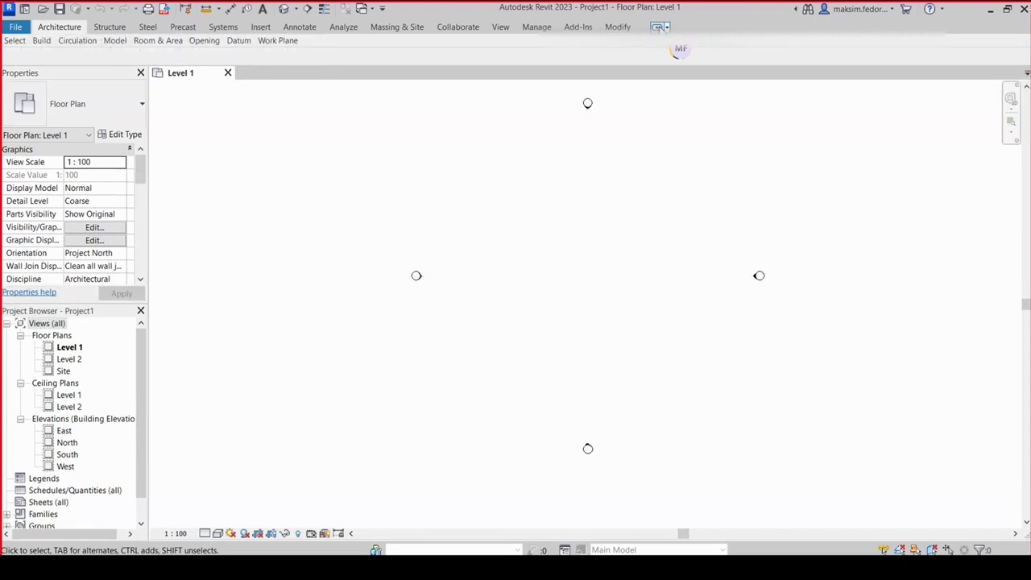
click(657, 26)
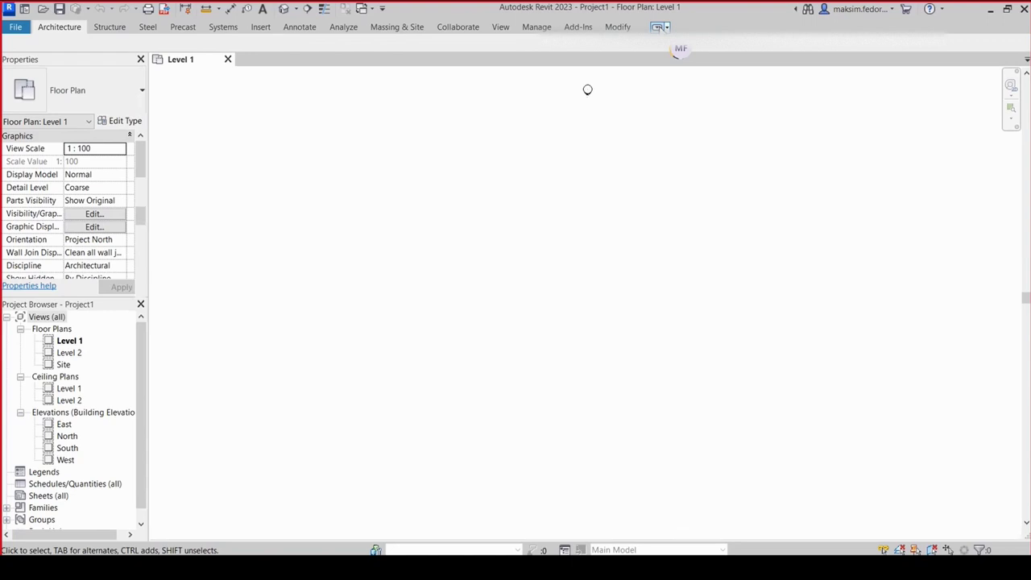
click(658, 27)
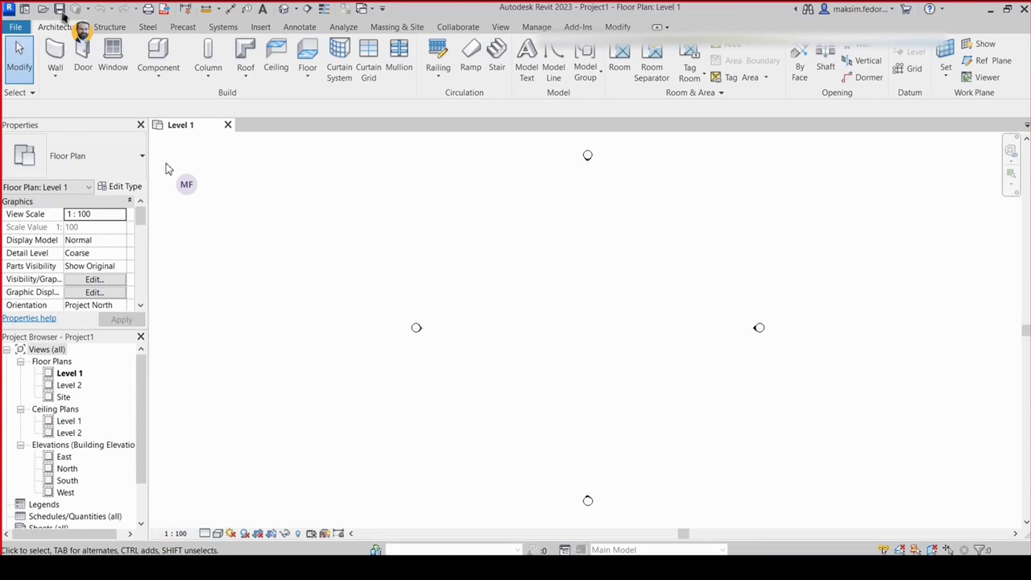
Step: Bring up the Save As dialog for the project through File > Save As > Project
click(22, 29)
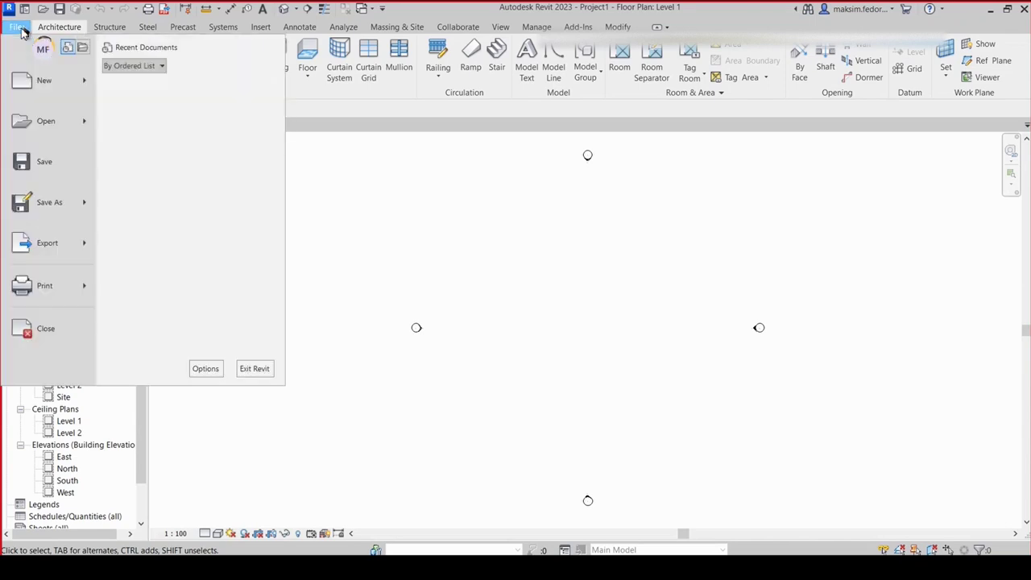
mouse_move(49, 202)
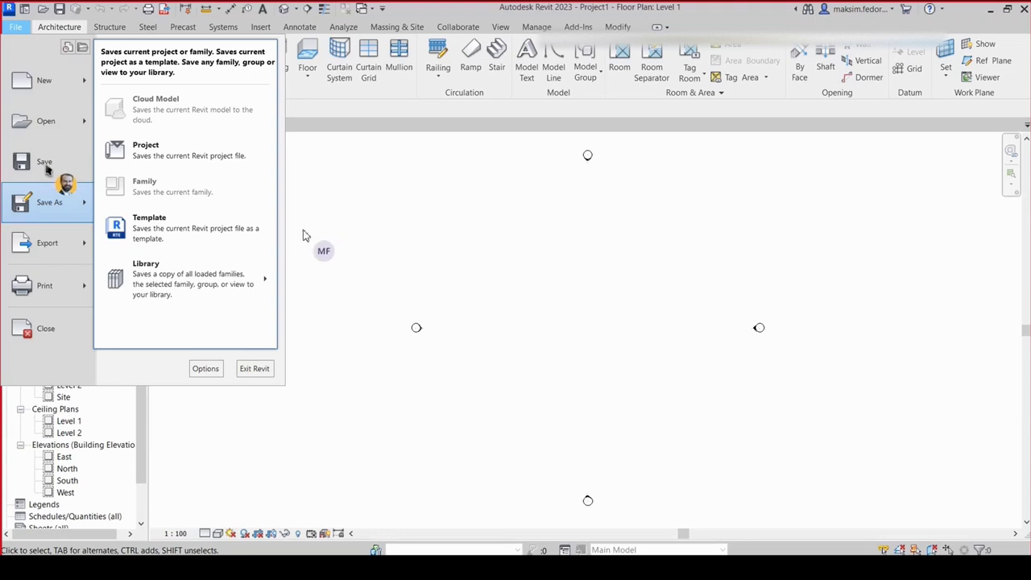
click(44, 165)
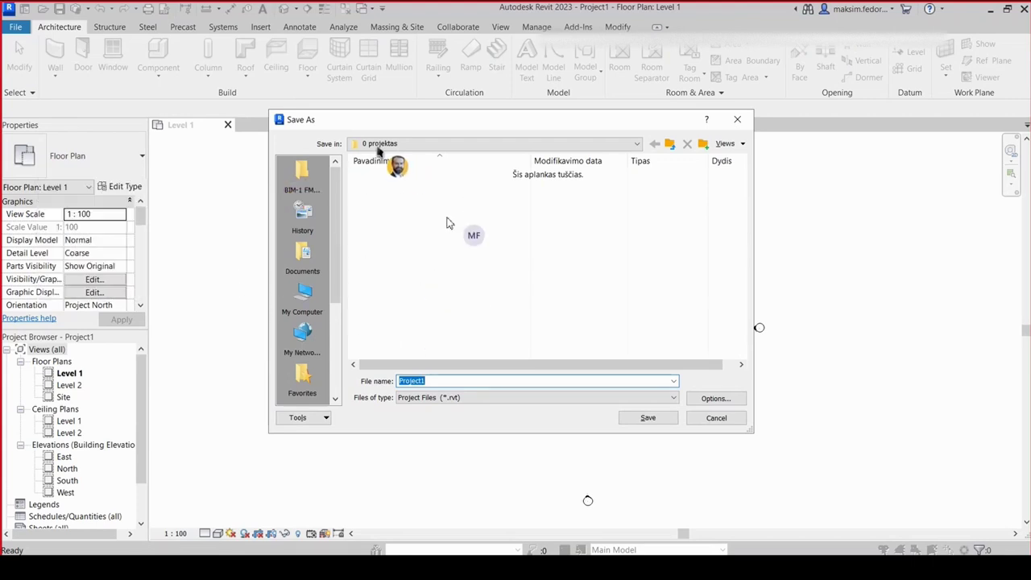
Step: Save the project into the 02 - NEBAIGTAS DARBAS - WORK IN PROGRESS folder, replacing the existing file
click(301, 173)
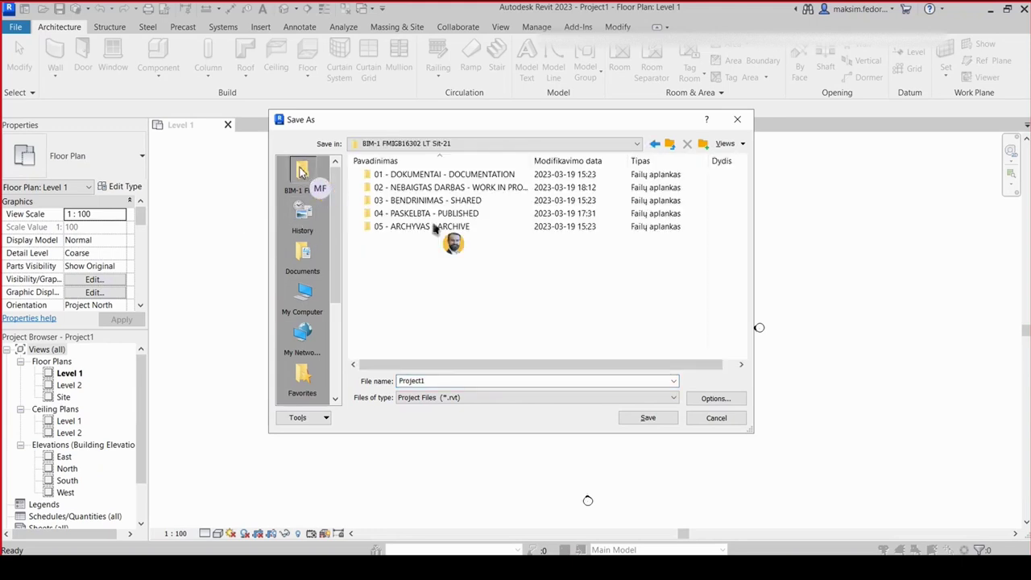
click(431, 188)
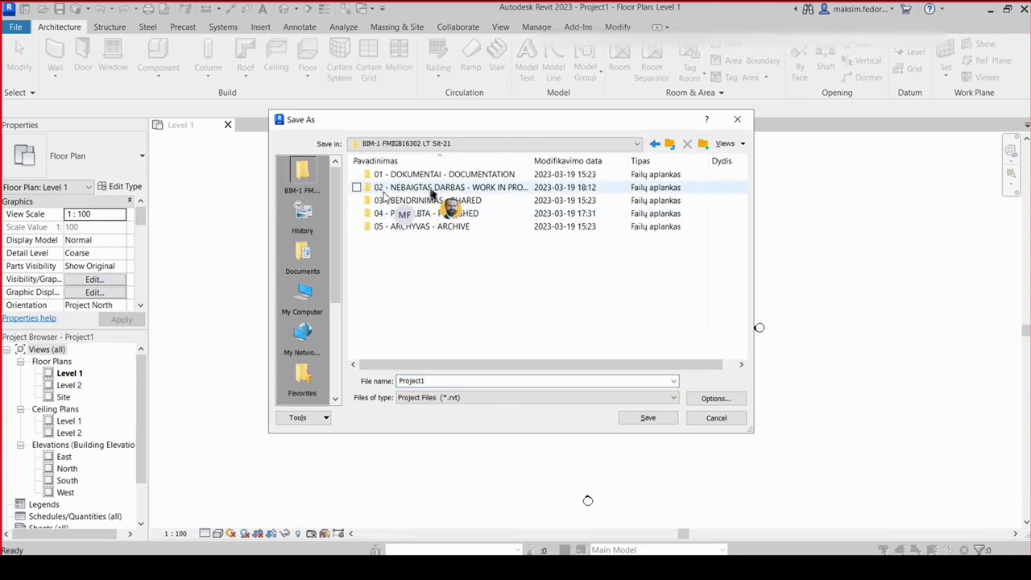
double_click(432, 192)
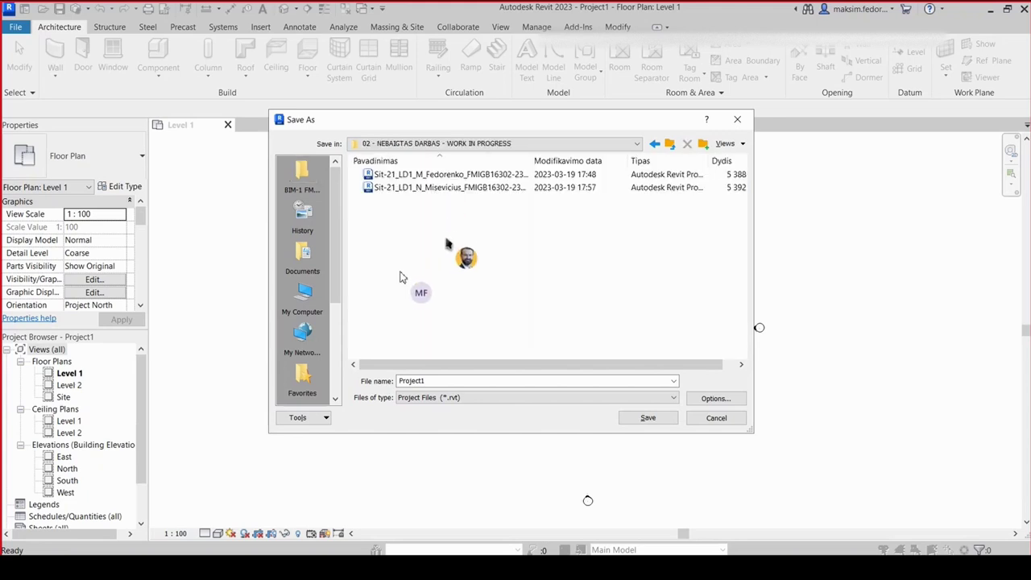
click(422, 176)
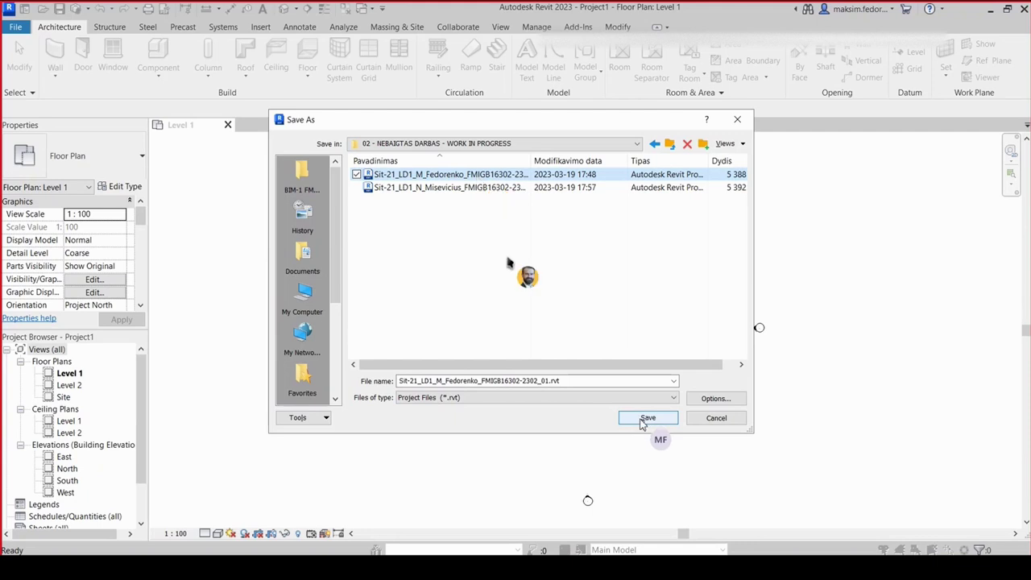
click(644, 418)
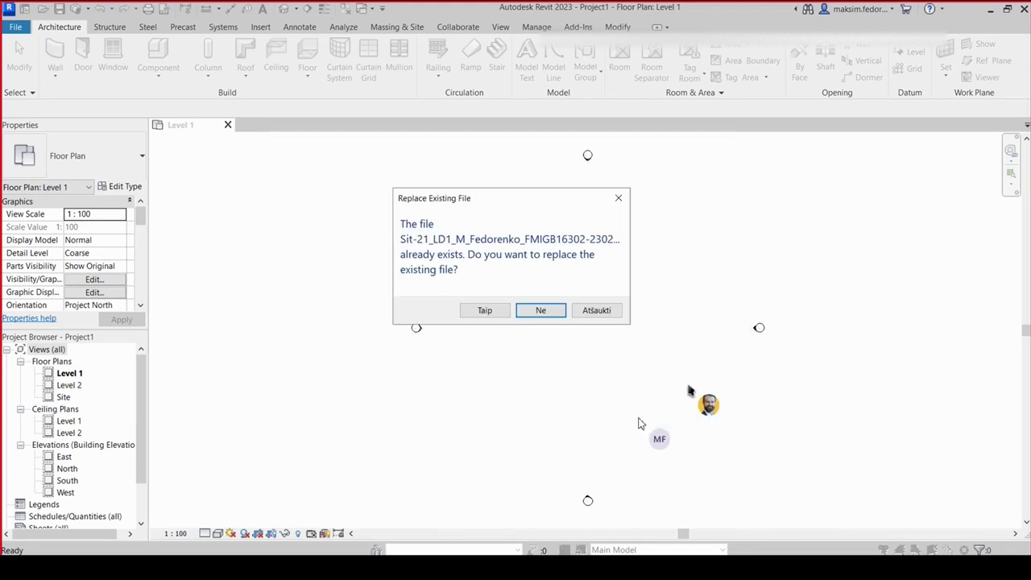
click(484, 312)
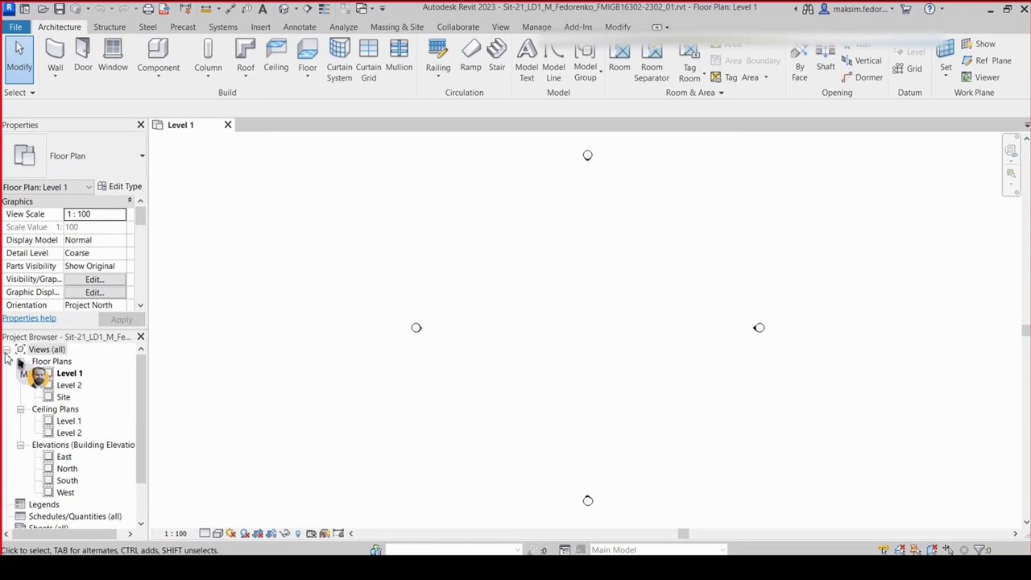
Step: Collapse the full list of project views in the Project Browser
click(7, 353)
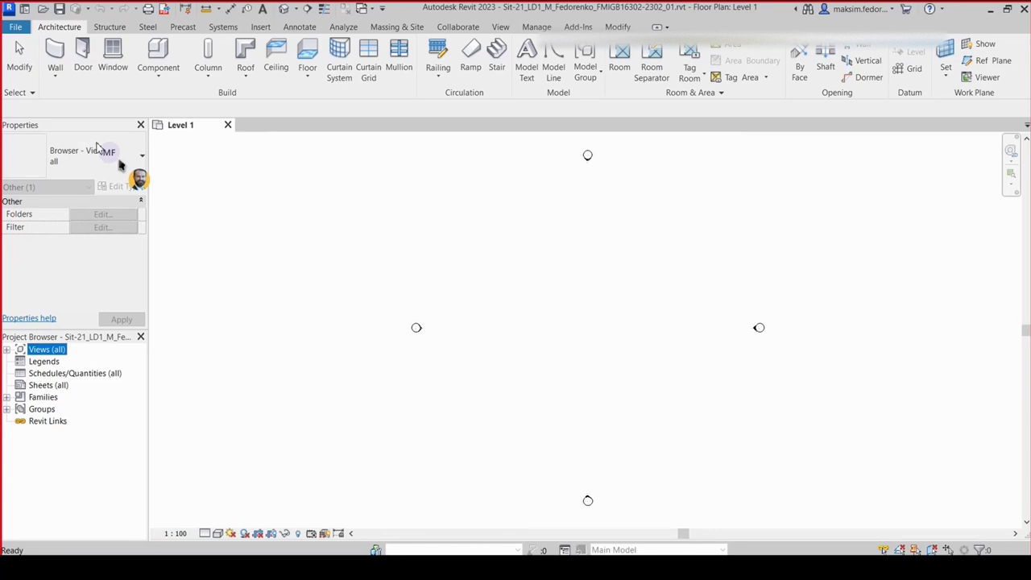
Step: Re-dock the Properties palette beside the Project Browser, expand Views (all), and widen the panel
drag(97, 126, 233, 306)
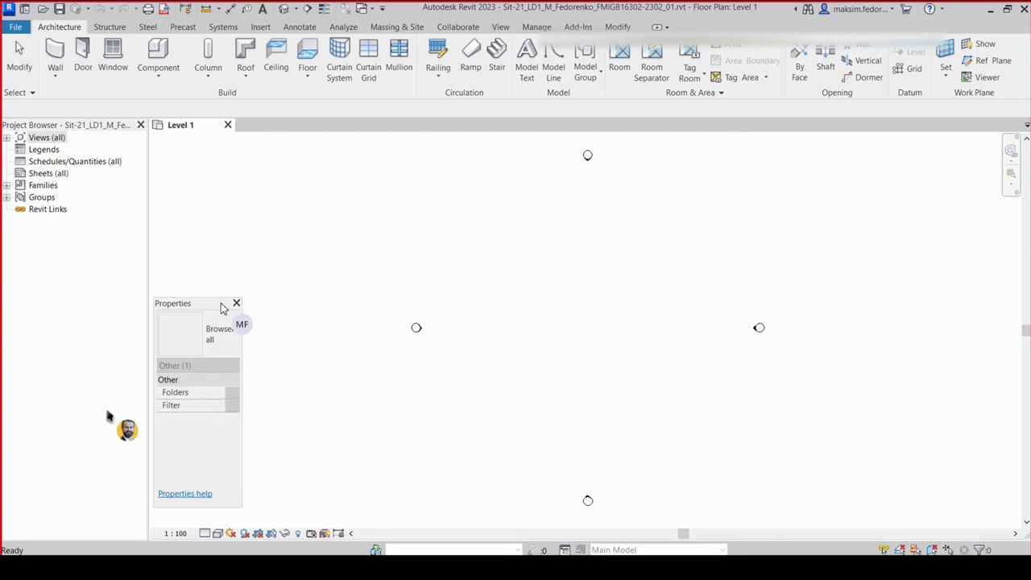
drag(221, 304, 142, 236)
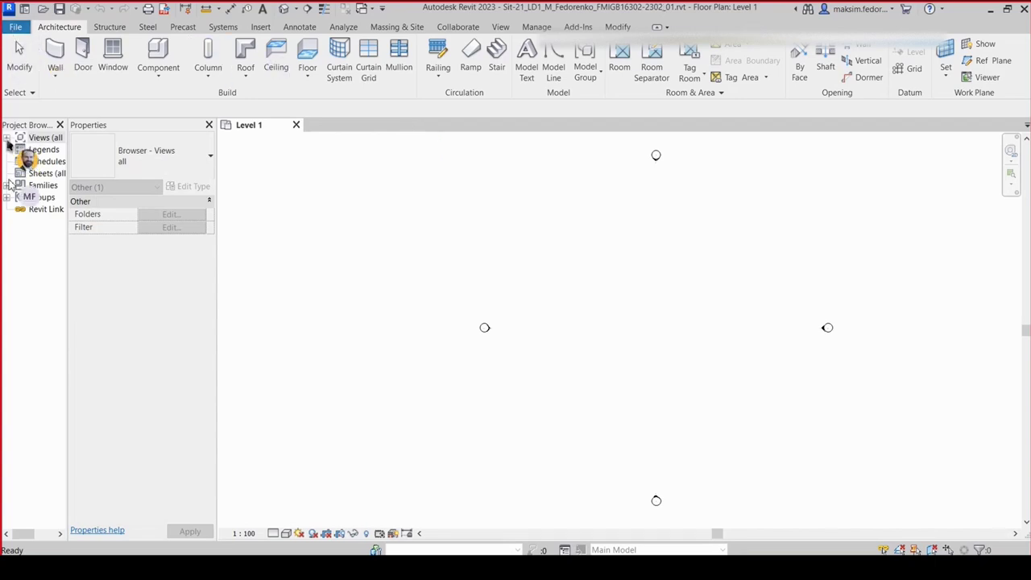
click(7, 140)
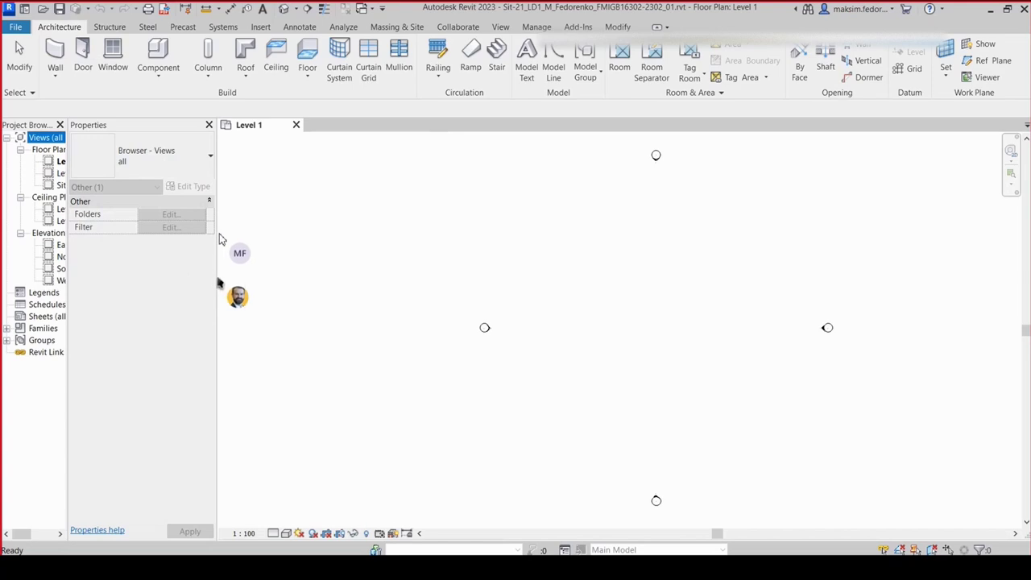
drag(218, 255, 259, 265)
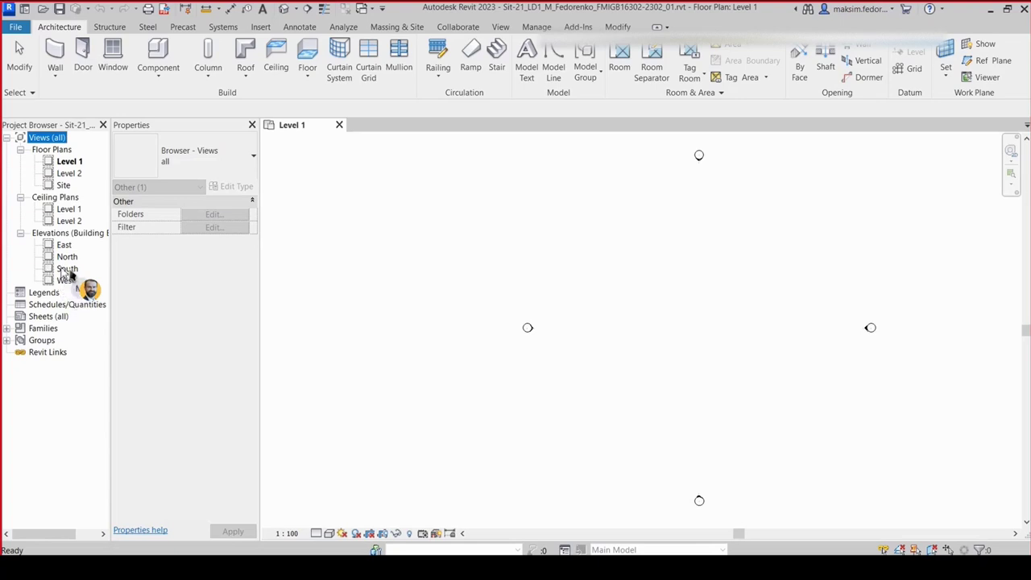
Step: Open the South elevation from the Project Browser and the Default 3D View from the toolbar
double_click(67, 269)
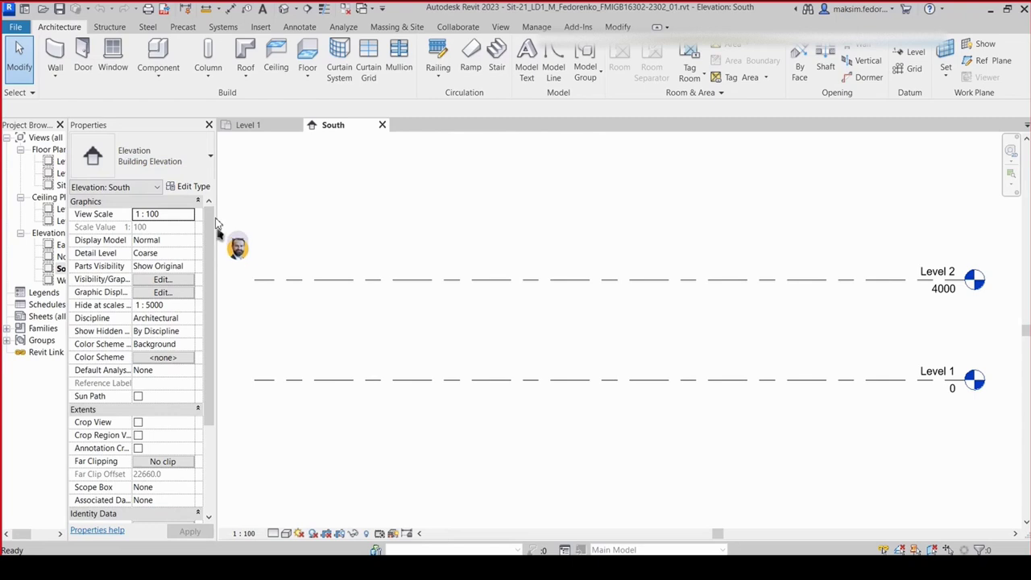
drag(217, 228, 263, 219)
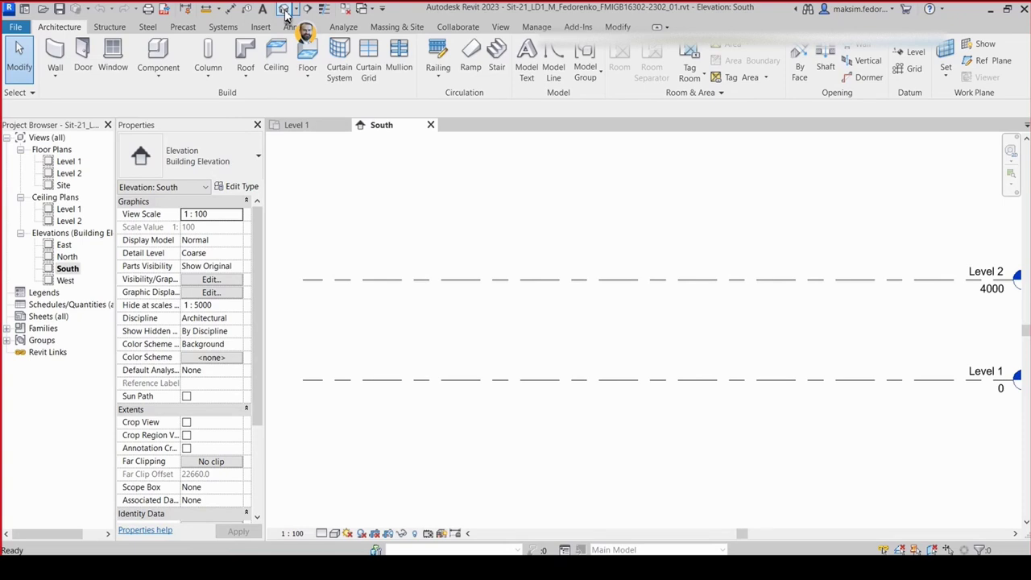
click(286, 11)
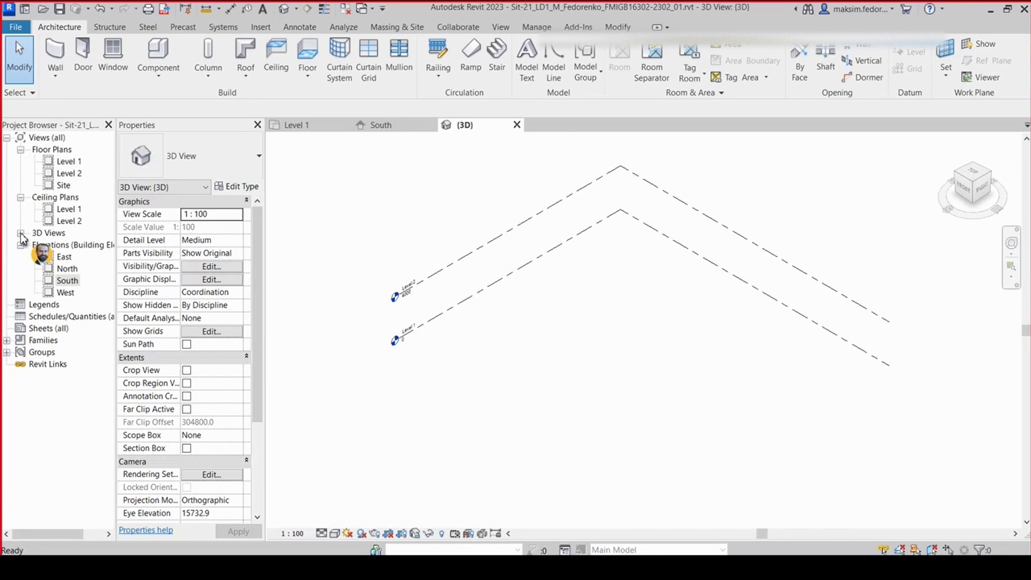
Step: Expand 3D Views, reopen South, then switch to Level 1 from the open-views list
click(21, 234)
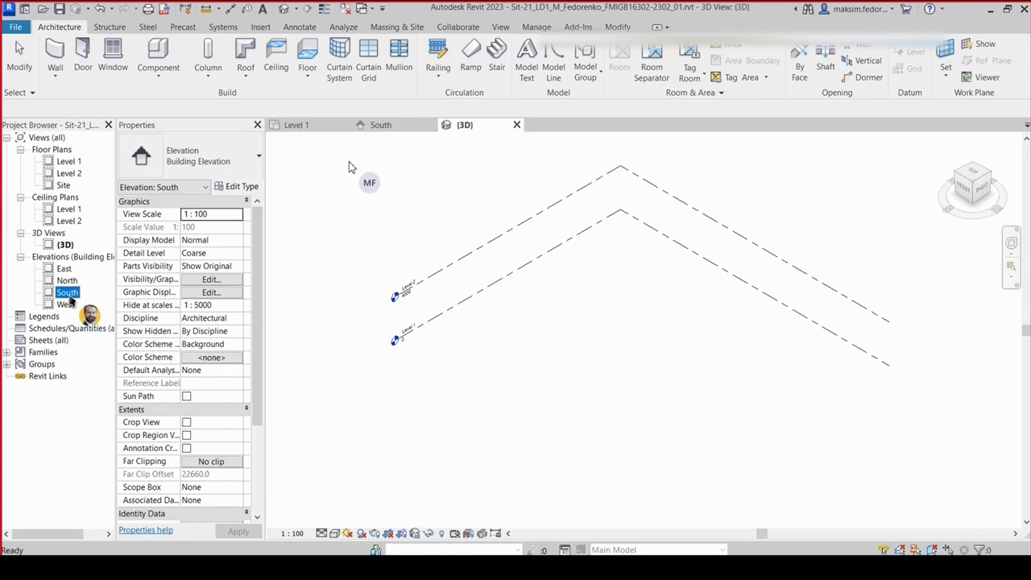
double_click(70, 296)
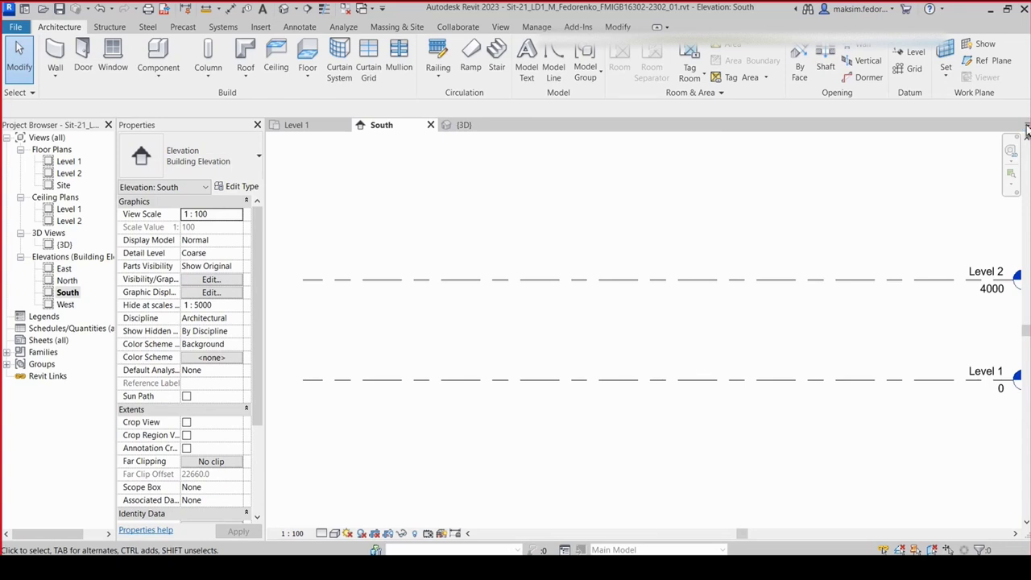
click(1026, 126)
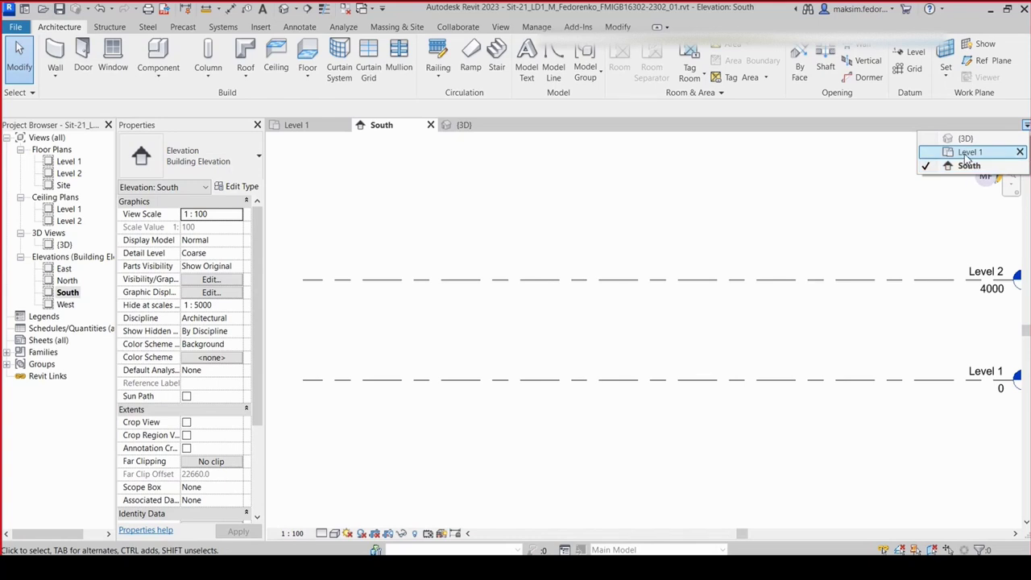
click(968, 151)
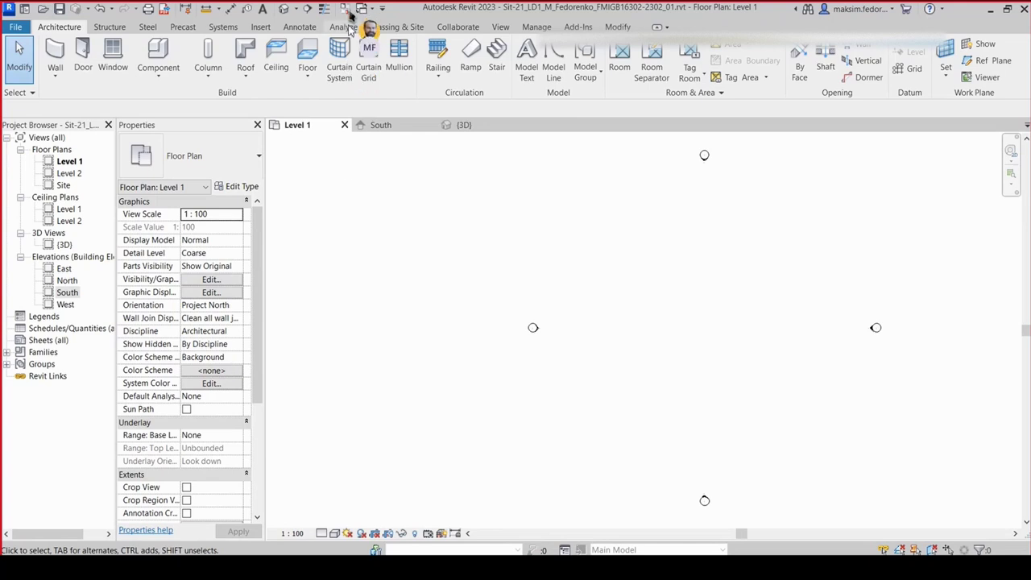
Step: Close all views except Level 1, then reopen the South elevation and the {3D} view
click(349, 10)
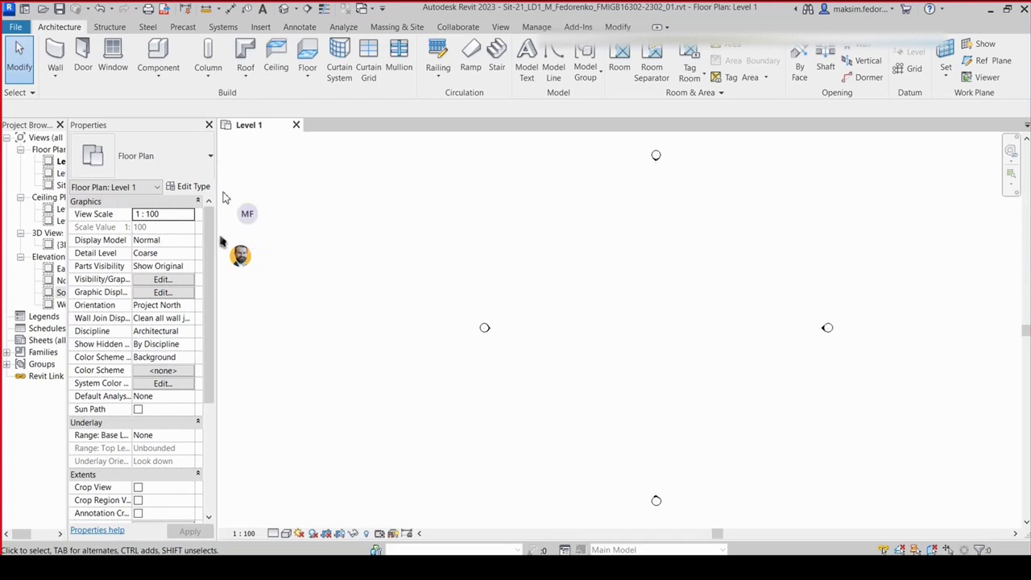
mouse_move(218, 208)
mouse_down()
mouse_move(281, 215)
mouse_move(288, 230)
mouse_up()
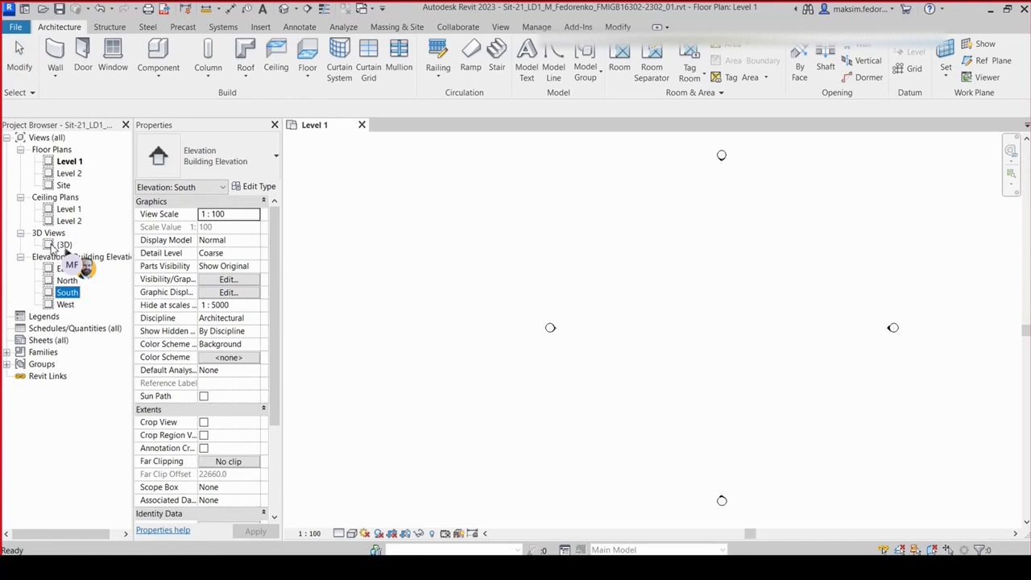
double_click(67, 292)
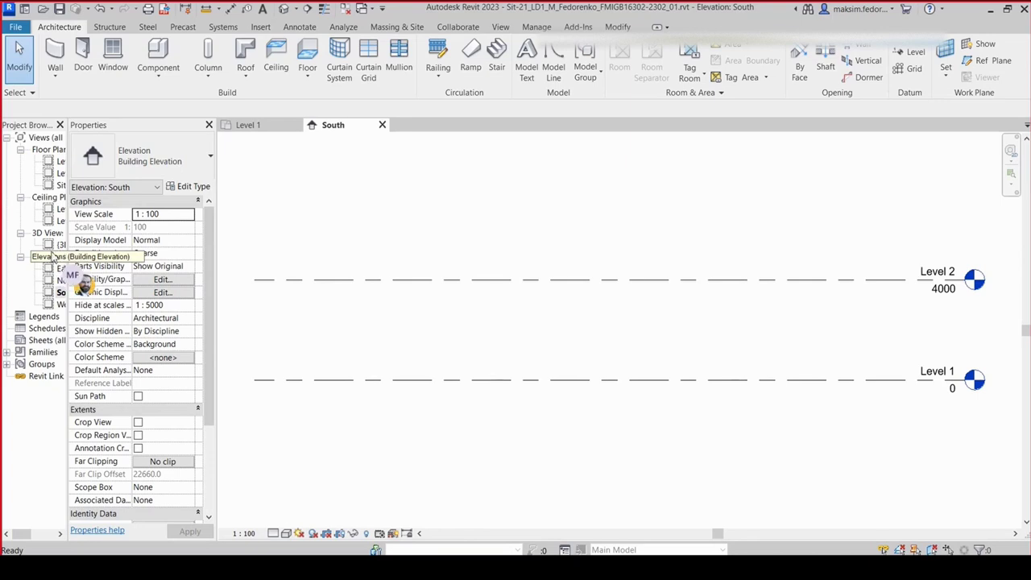
click(60, 245)
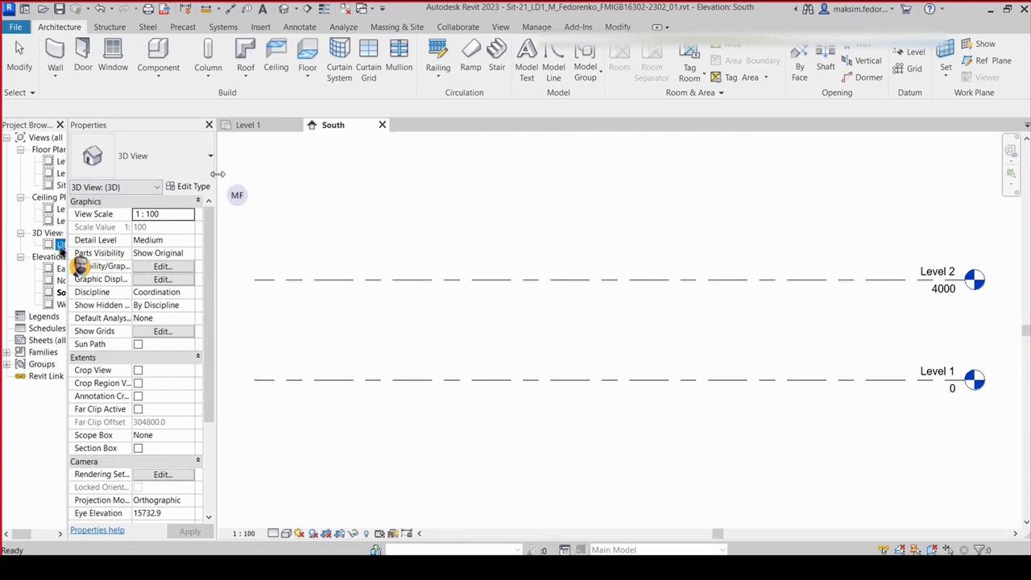
drag(217, 173, 259, 178)
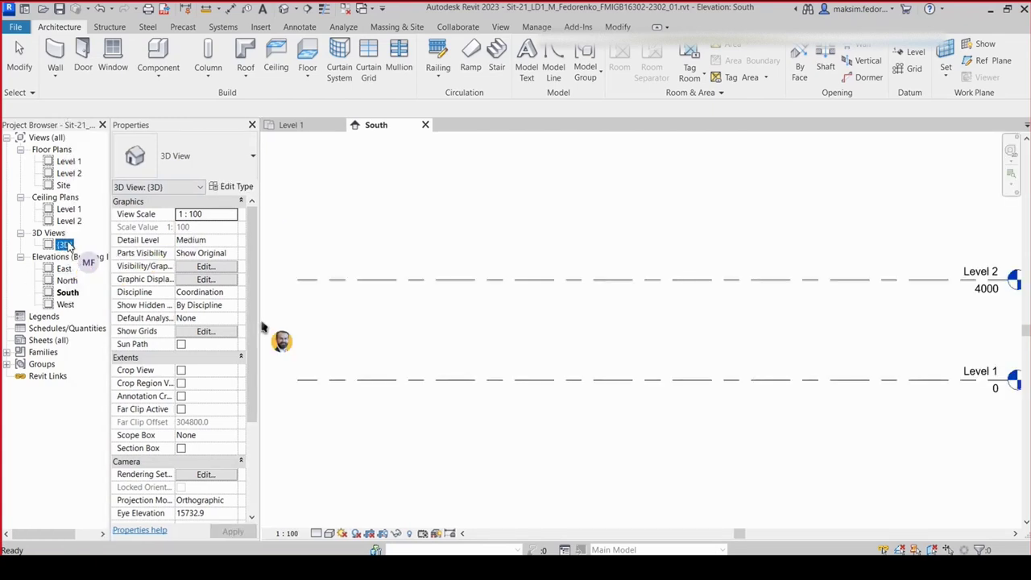
double_click(65, 244)
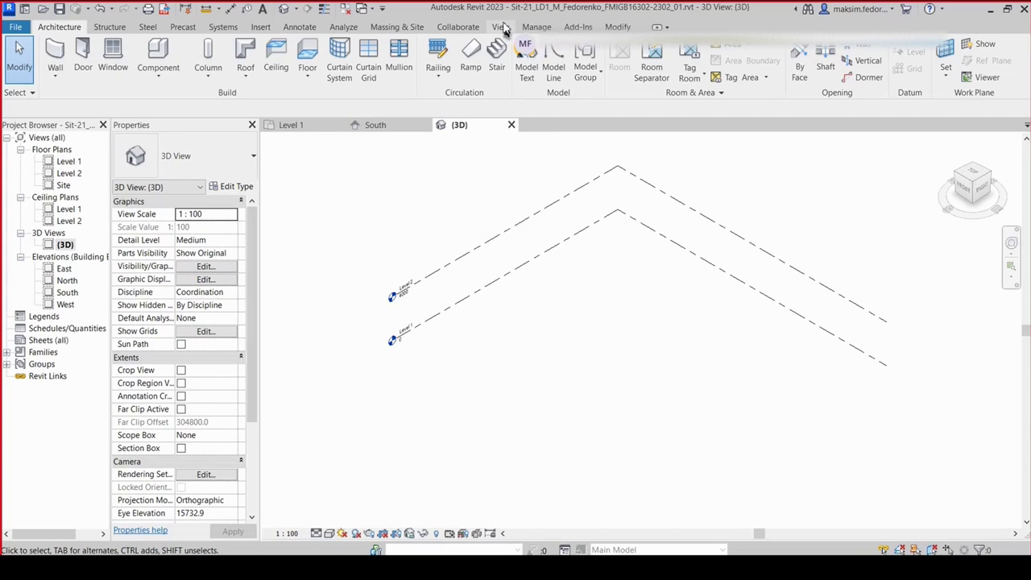
Step: Start a new schedule with View > Schedules > Schedule/Quantities
click(500, 27)
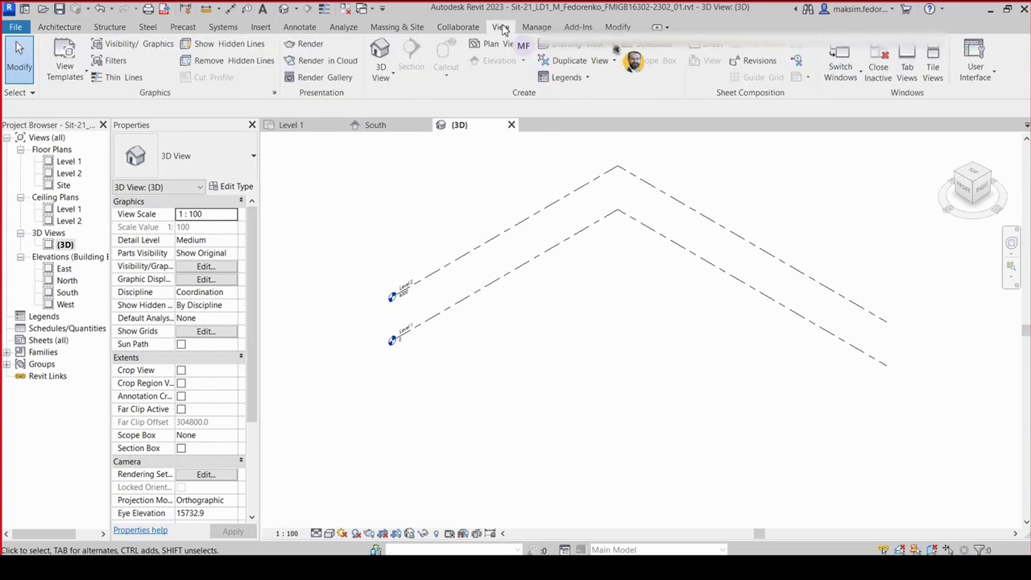
click(655, 49)
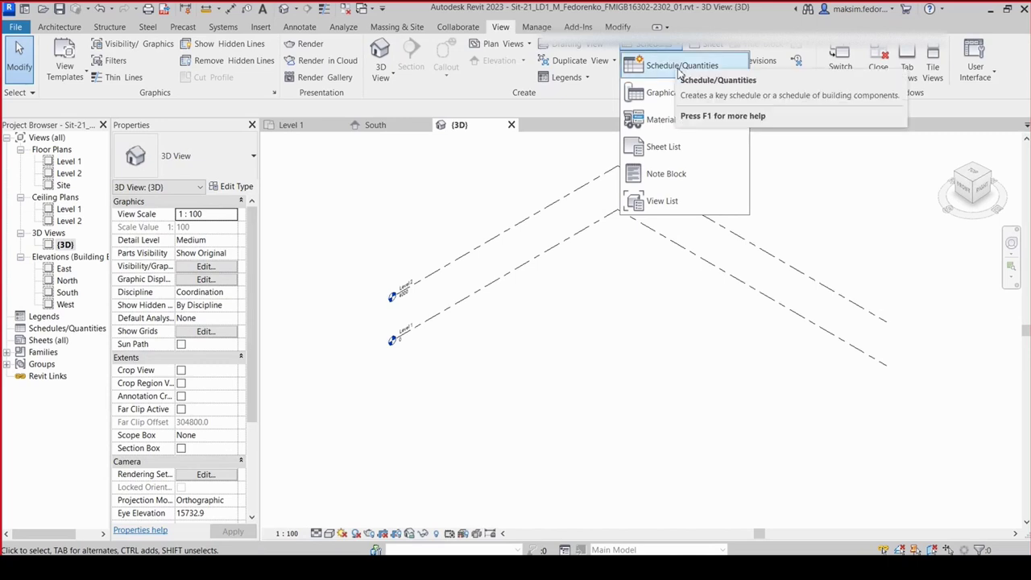
click(681, 68)
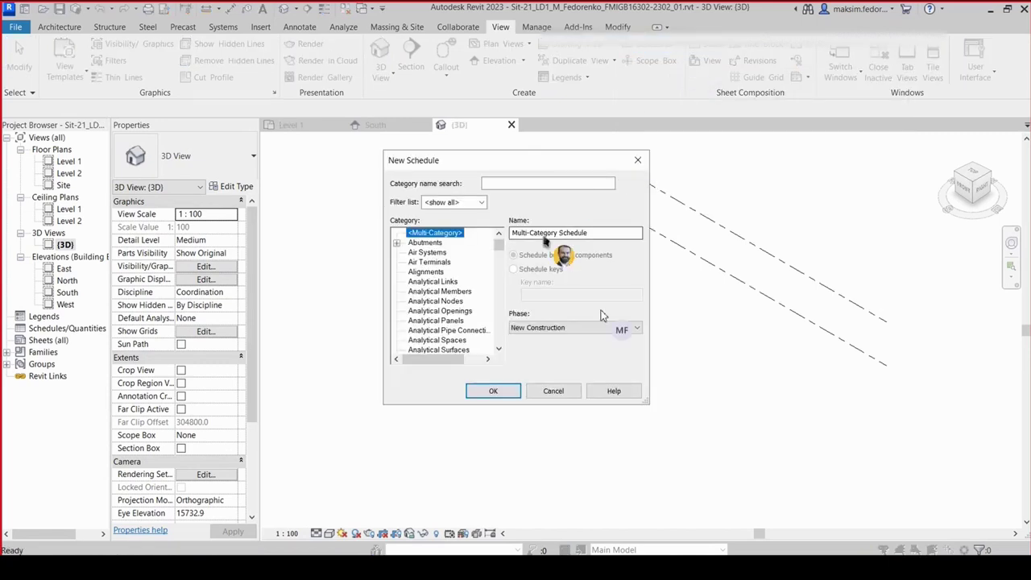
Step: Choose the <Multi-Category> category and create the schedule named Multi-Category Schedule
scroll(443, 274, down, 1)
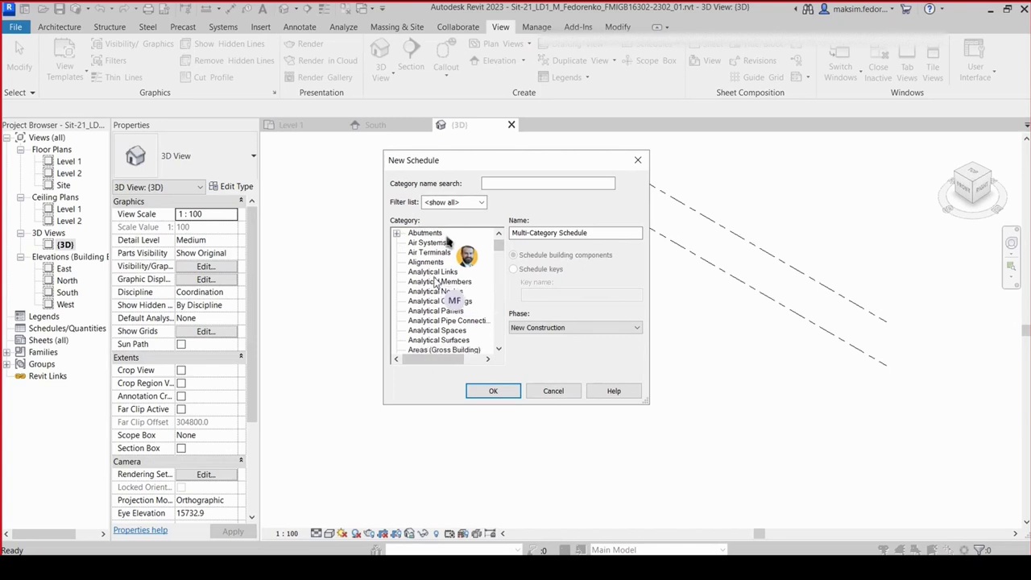
scroll(446, 242, up, 1)
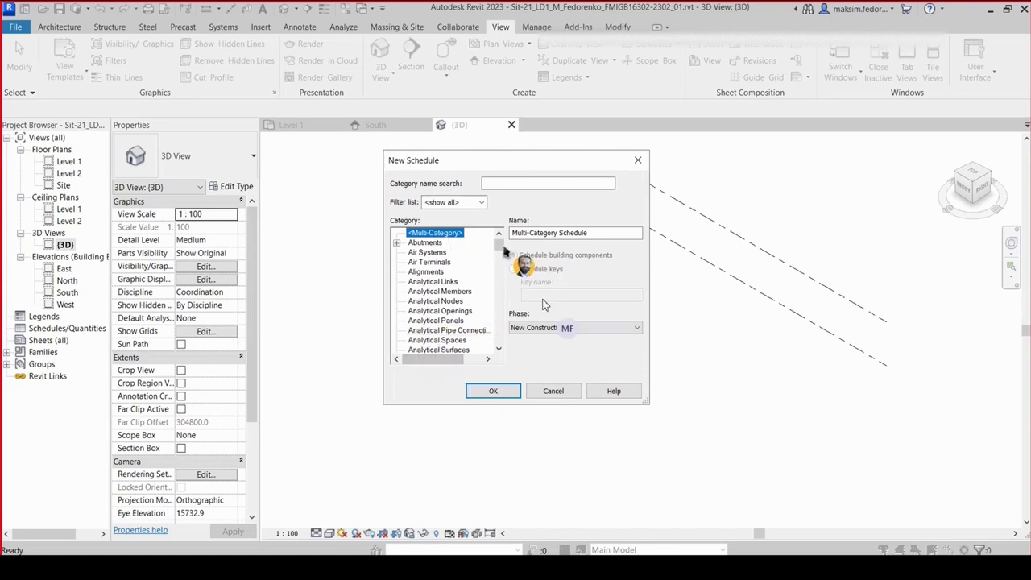
scroll(501, 259, down, 1)
scroll(499, 264, down, 1)
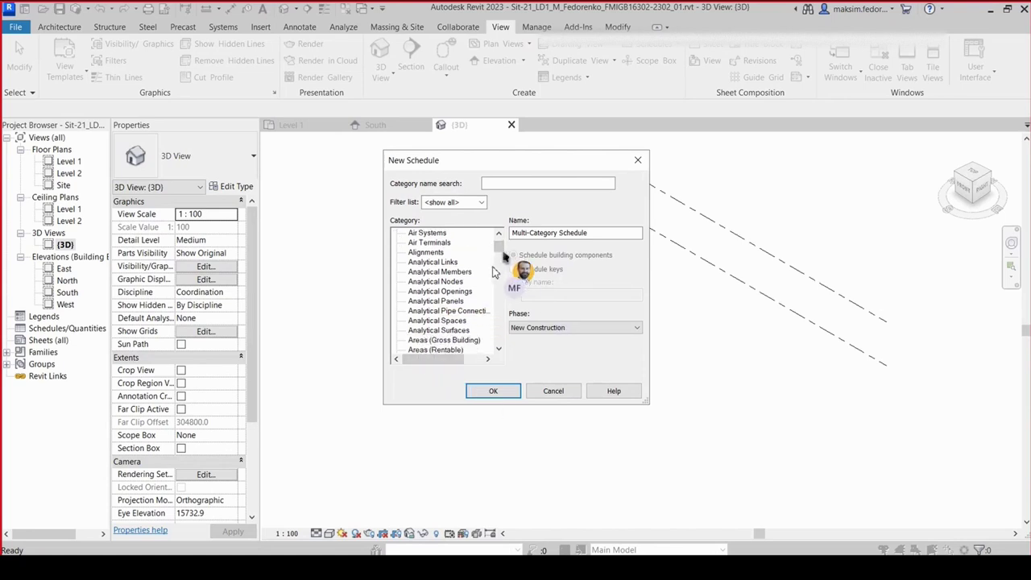
scroll(495, 270, down, 1)
scroll(492, 267, down, 1)
scroll(489, 265, down, 1)
scroll(488, 262, down, 1)
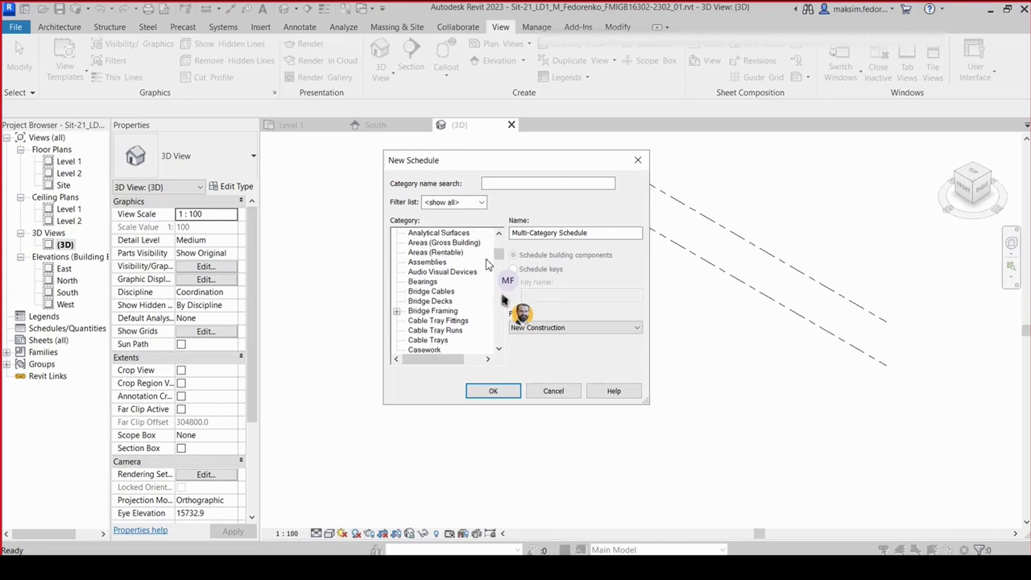
scroll(486, 265, down, 1)
scroll(485, 264, down, 1)
scroll(486, 264, down, 1)
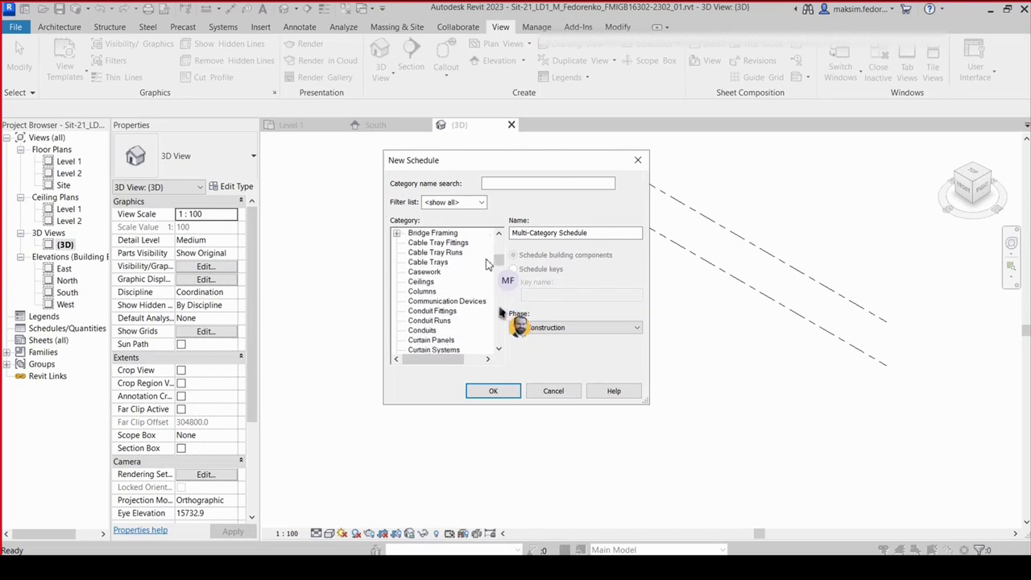
scroll(485, 264, down, 1)
scroll(486, 264, down, 1)
scroll(485, 265, down, 2)
scroll(485, 264, down, 1)
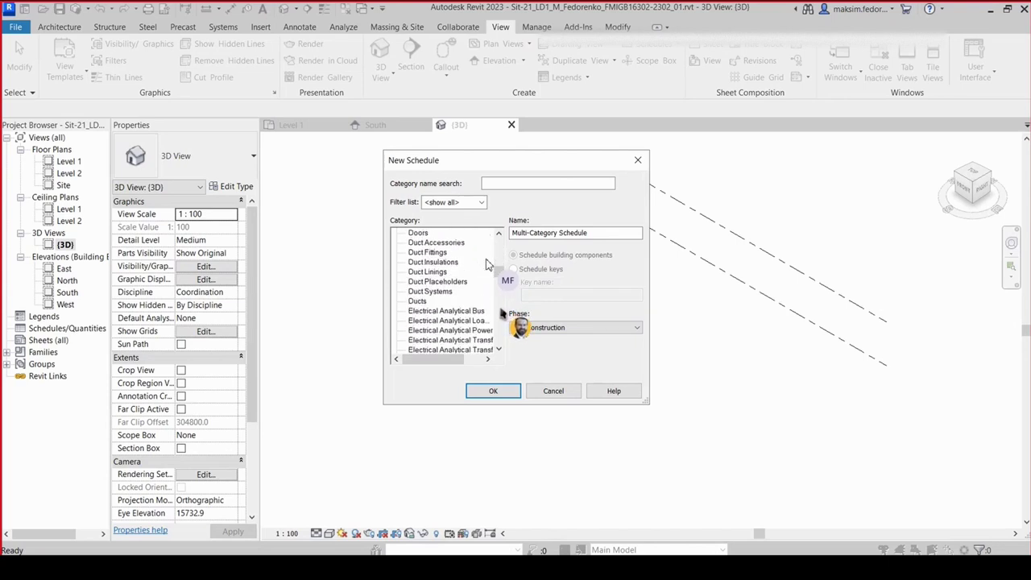
scroll(485, 264, down, 1)
scroll(486, 264, down, 2)
scroll(485, 264, down, 1)
scroll(486, 264, down, 1)
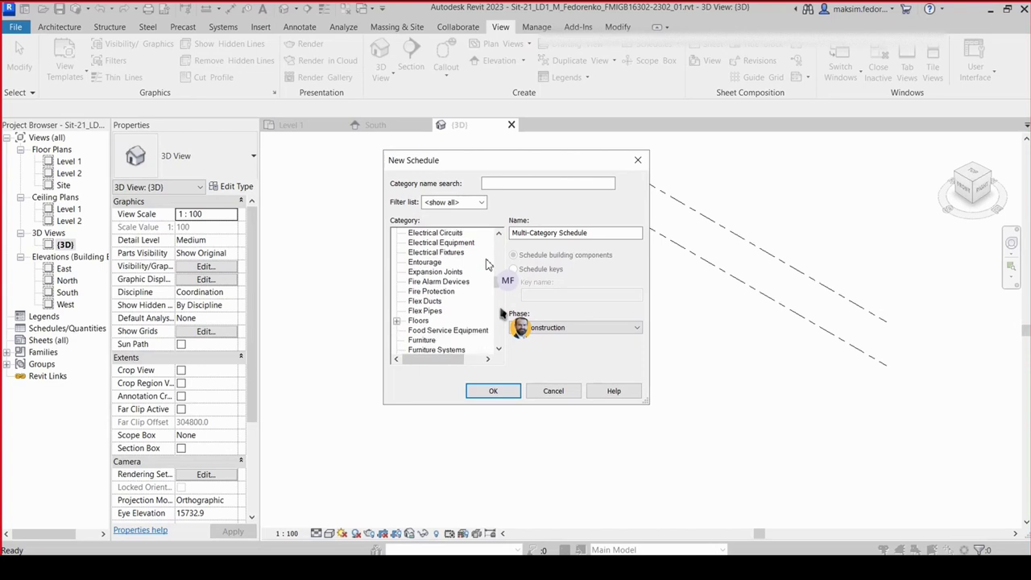
scroll(486, 264, down, 1)
scroll(485, 264, down, 1)
scroll(485, 264, down, 1)
scroll(486, 264, down, 1)
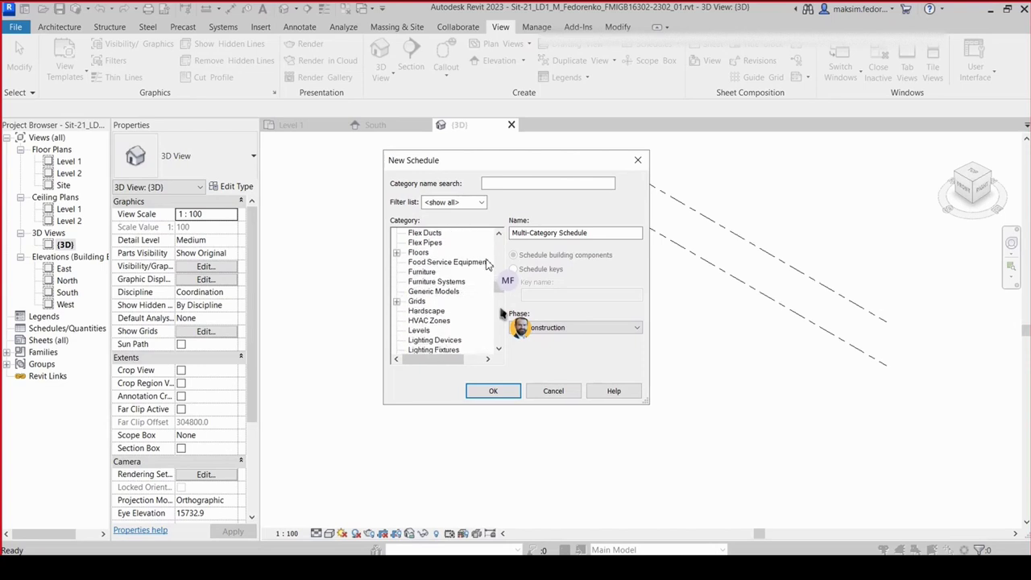
scroll(485, 264, down, 1)
scroll(485, 264, down, 2)
scroll(486, 264, down, 1)
scroll(485, 264, down, 2)
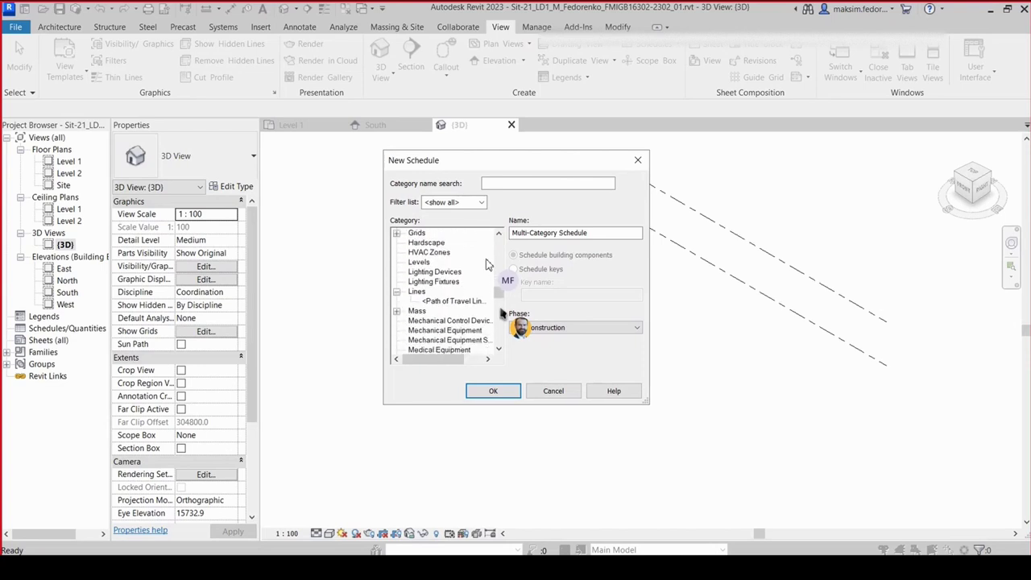
scroll(485, 265, down, 2)
scroll(487, 264, down, 1)
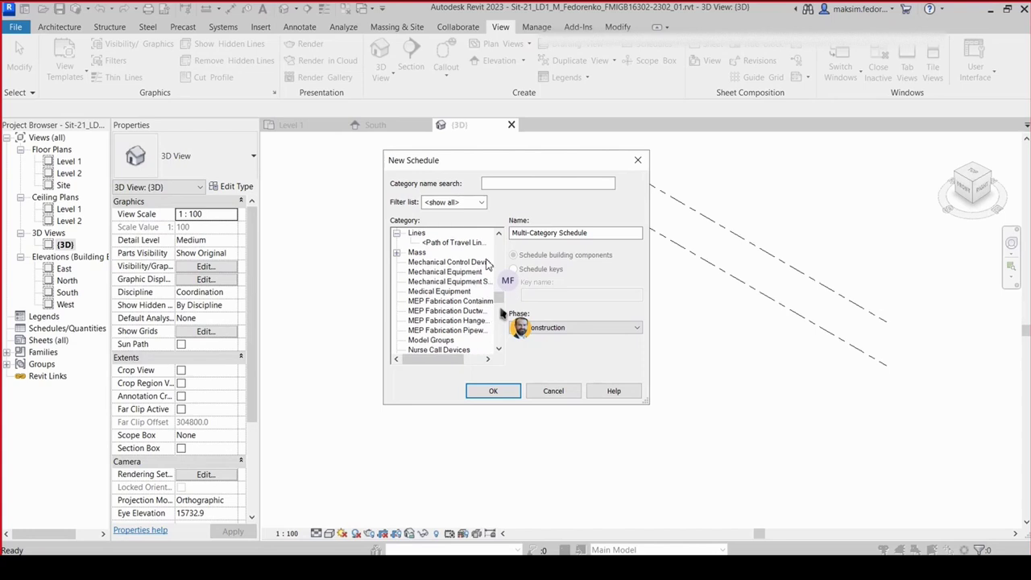
scroll(486, 265, down, 1)
scroll(487, 265, down, 1)
scroll(486, 265, down, 1)
scroll(486, 264, down, 1)
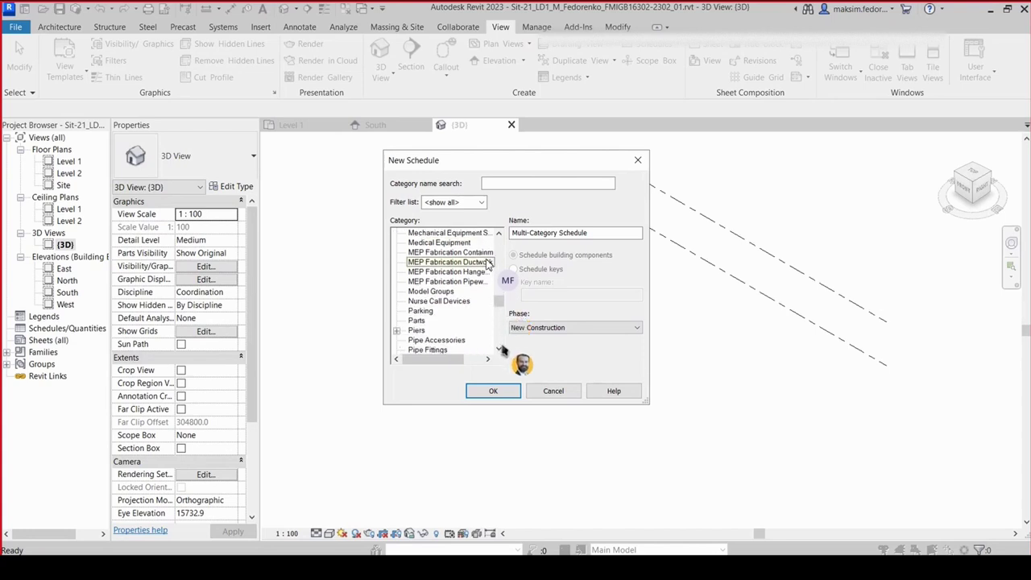
scroll(488, 268, down, 2)
scroll(490, 274, down, 2)
scroll(493, 278, down, 1)
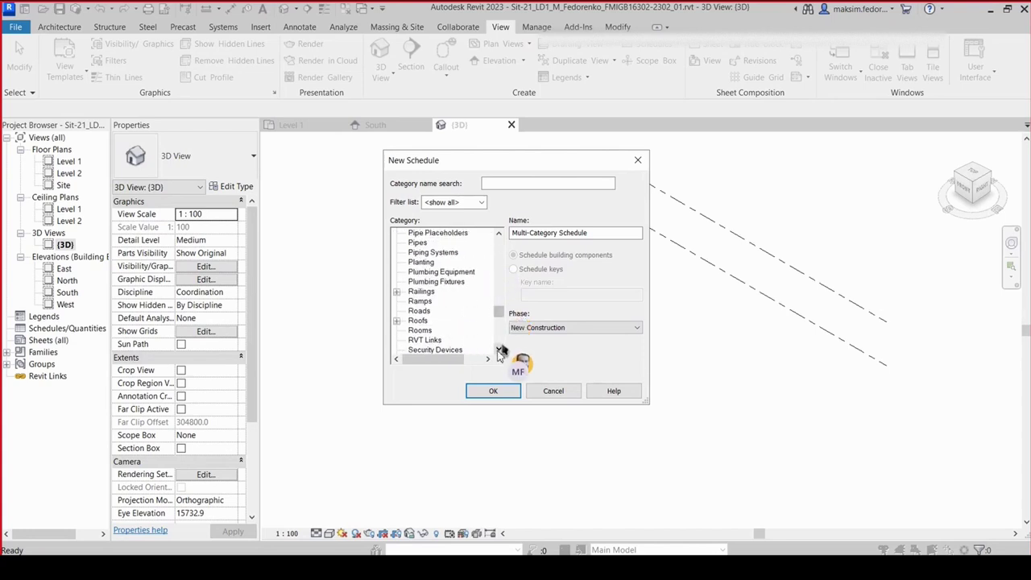
drag(499, 350, 499, 351)
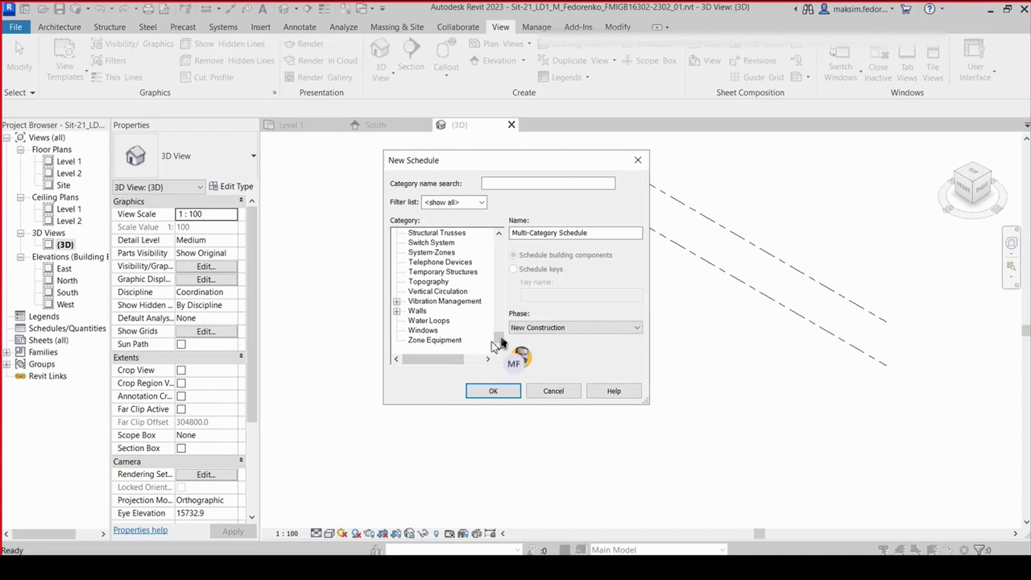
scroll(499, 341, up, 1)
scroll(500, 341, up, 1)
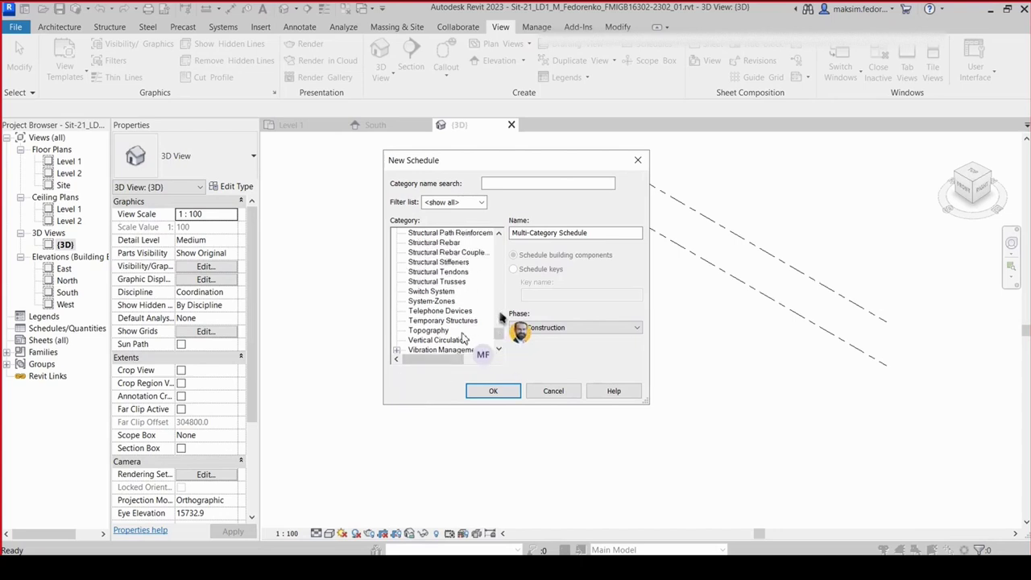
scroll(501, 342, up, 1)
scroll(502, 343, up, 1)
scroll(505, 344, up, 1)
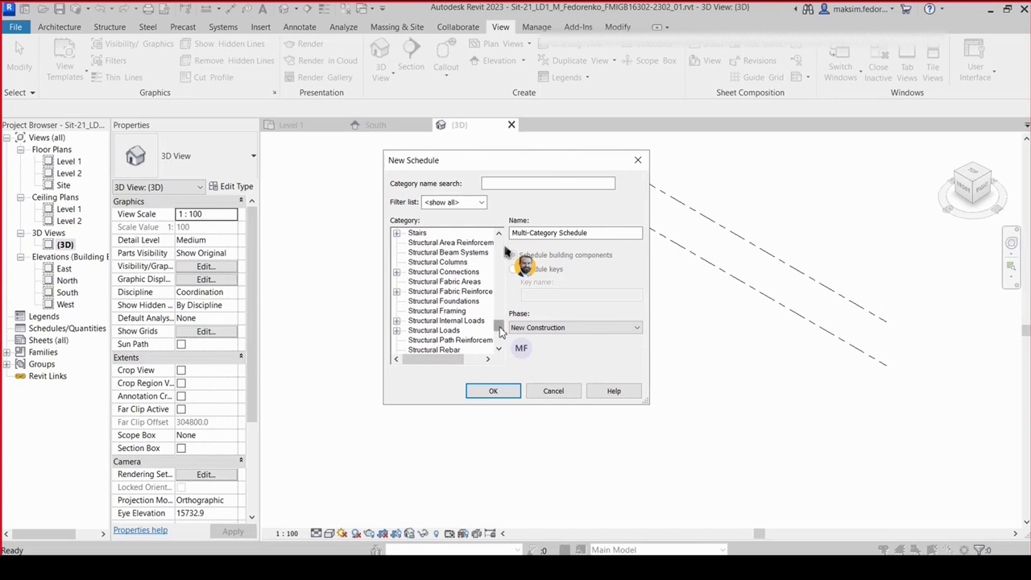
click(502, 241)
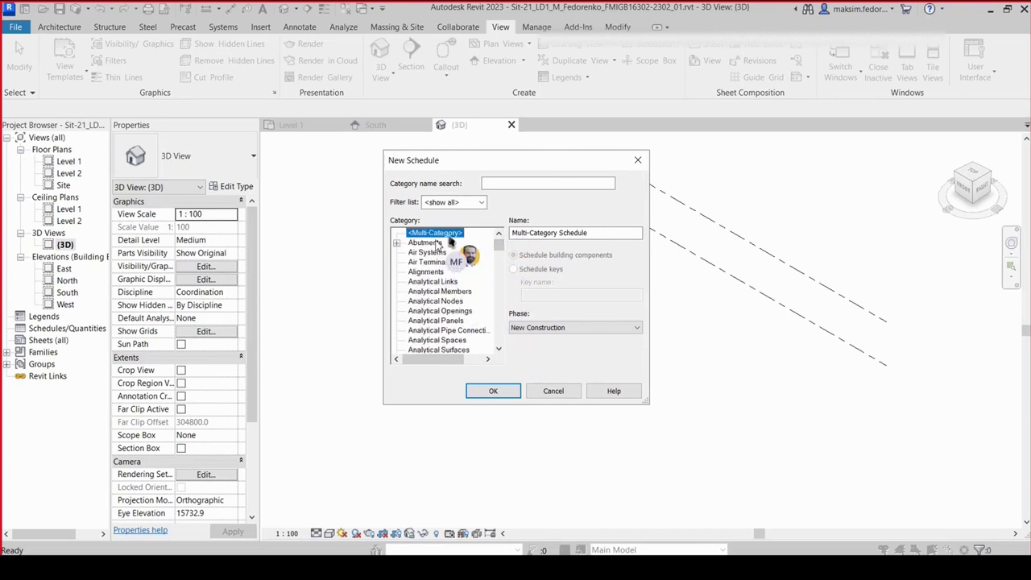
click(493, 388)
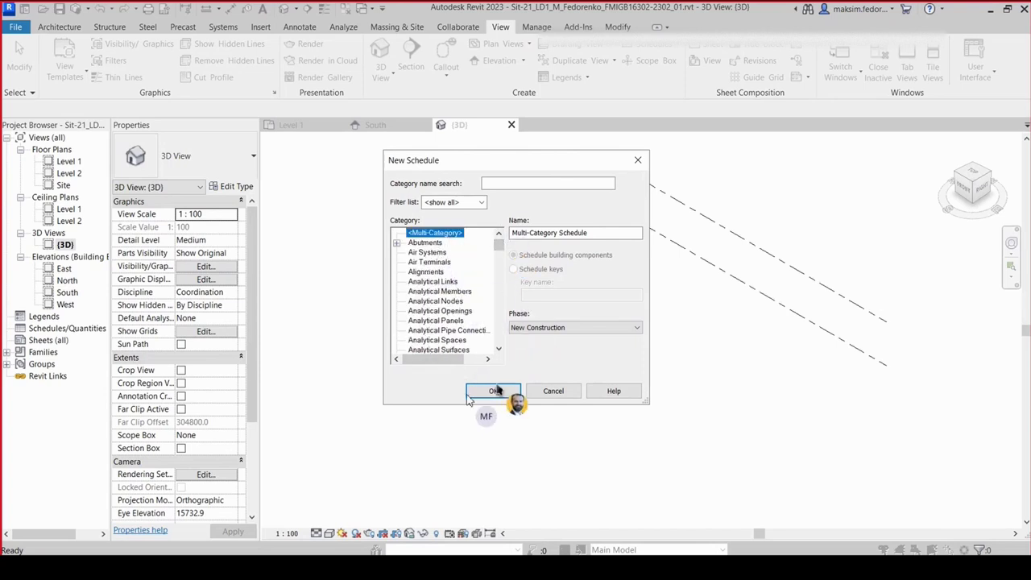
click(493, 390)
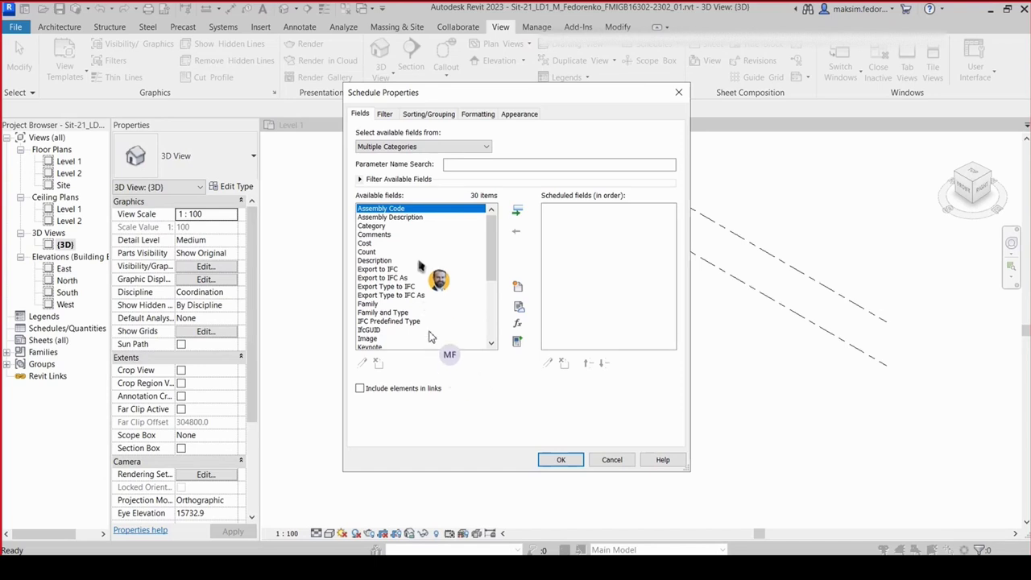
Step: Add Category and then Count as the schedule's scheduled fields
click(372, 225)
click(516, 210)
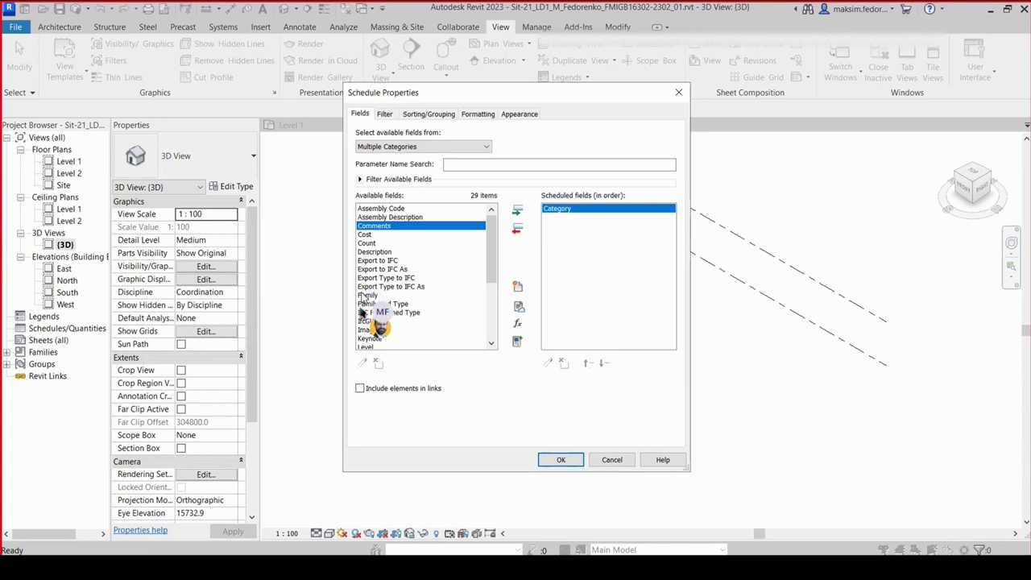
double_click(366, 242)
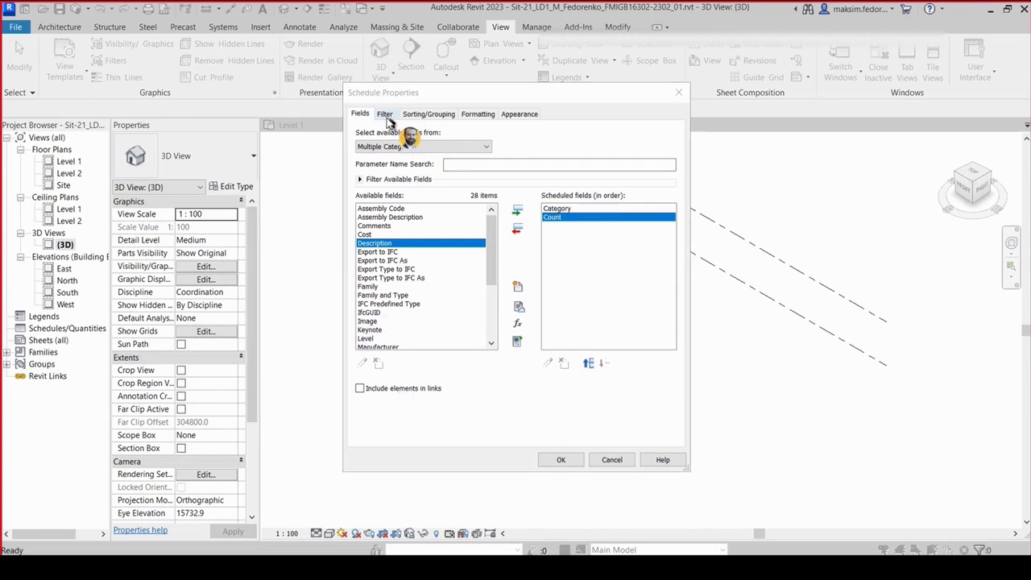
Step: Sort the schedule by Category in ascending order
click(387, 121)
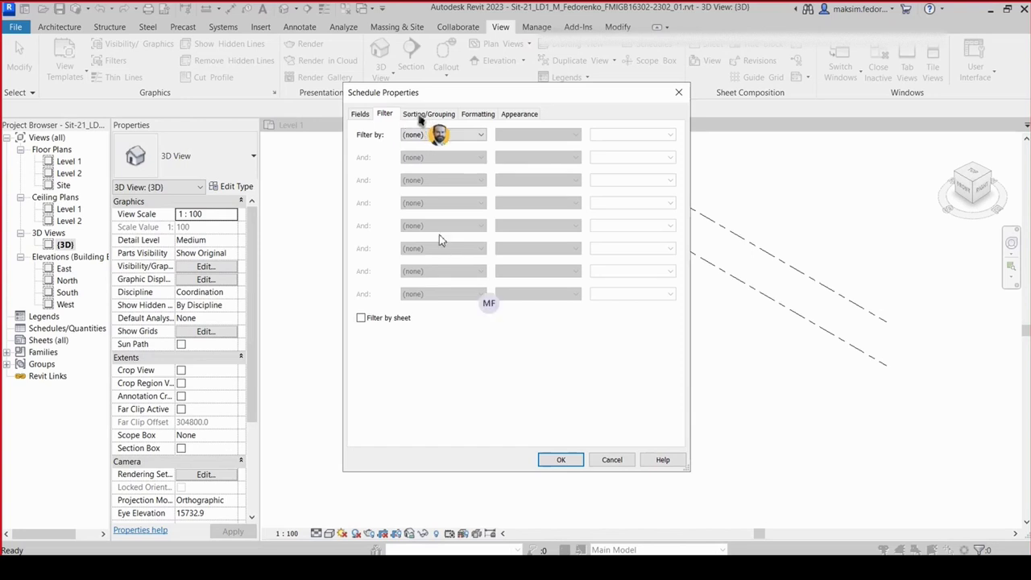
click(419, 115)
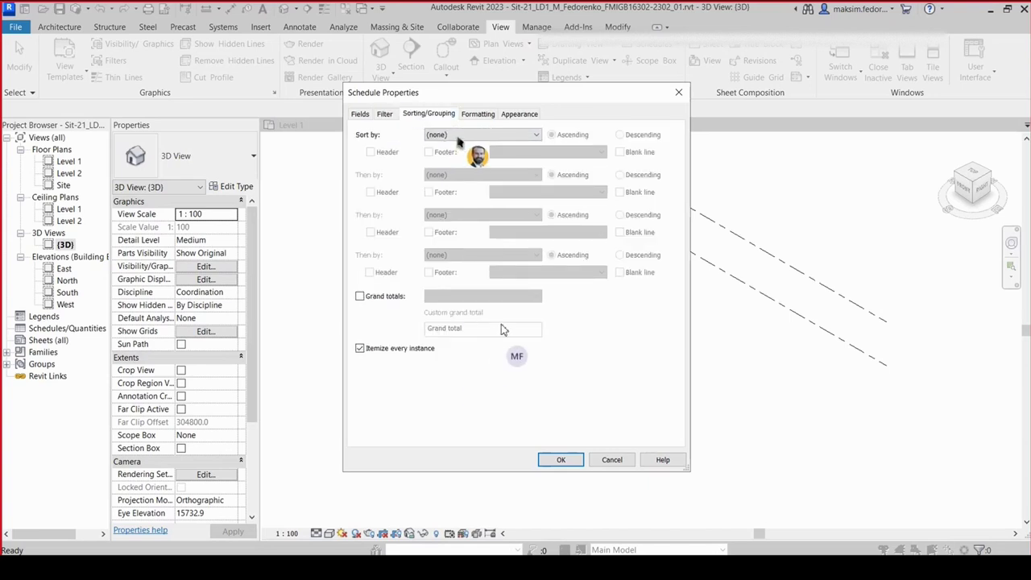
click(535, 136)
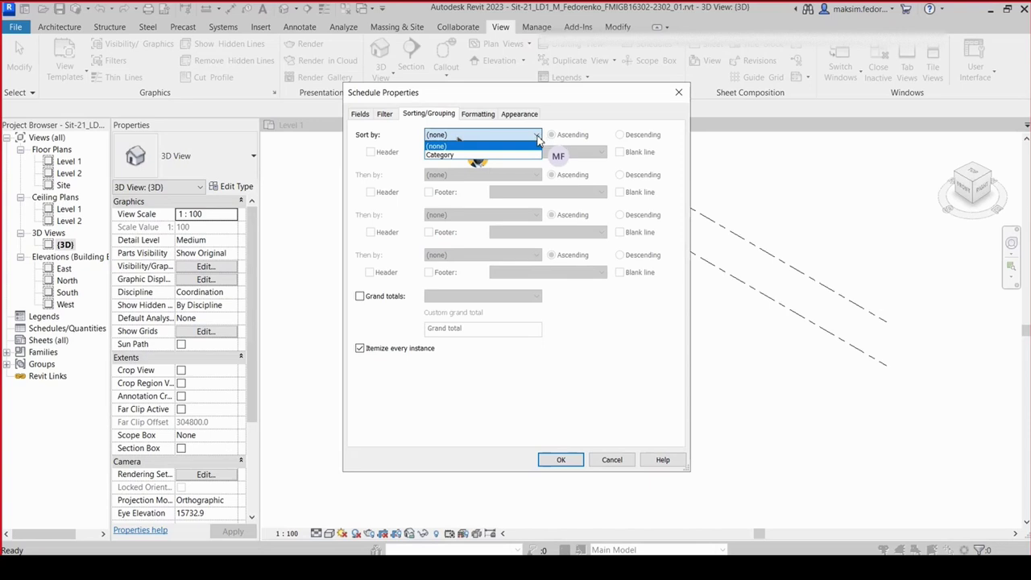
click(457, 155)
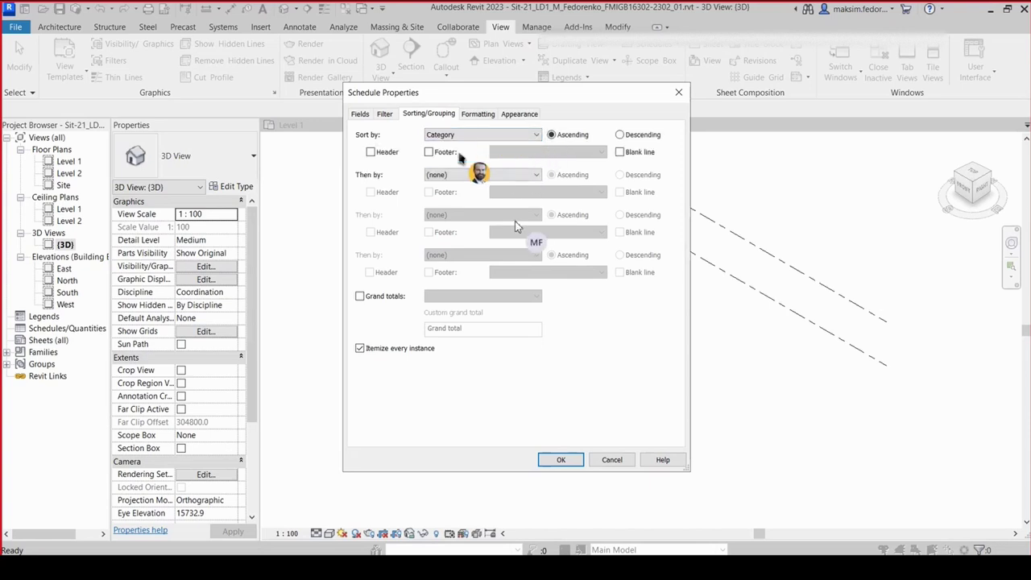
Step: Turn on grand totals showing title and totals, with custom label 'viso'
click(360, 297)
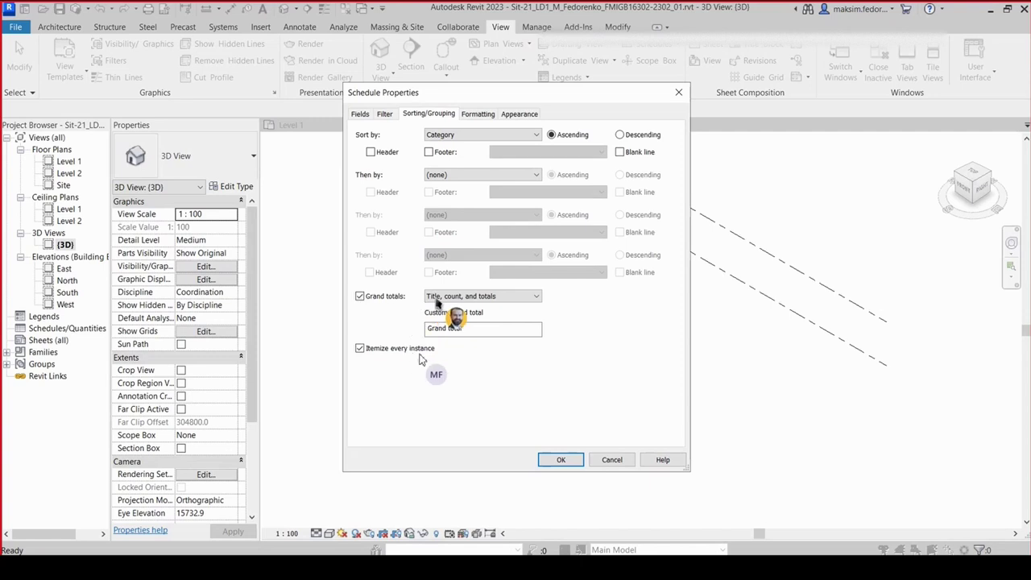
click(537, 297)
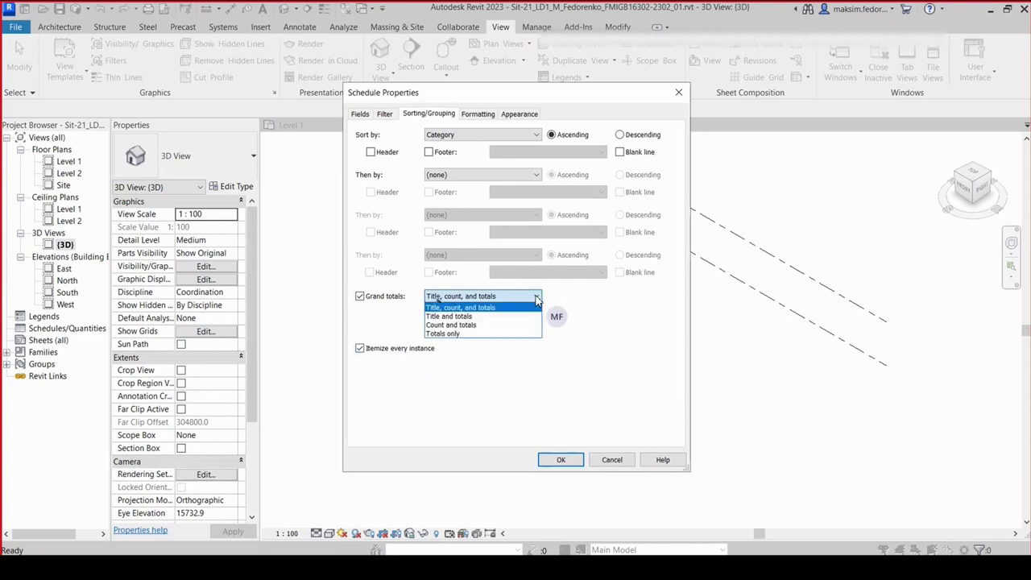
click(501, 326)
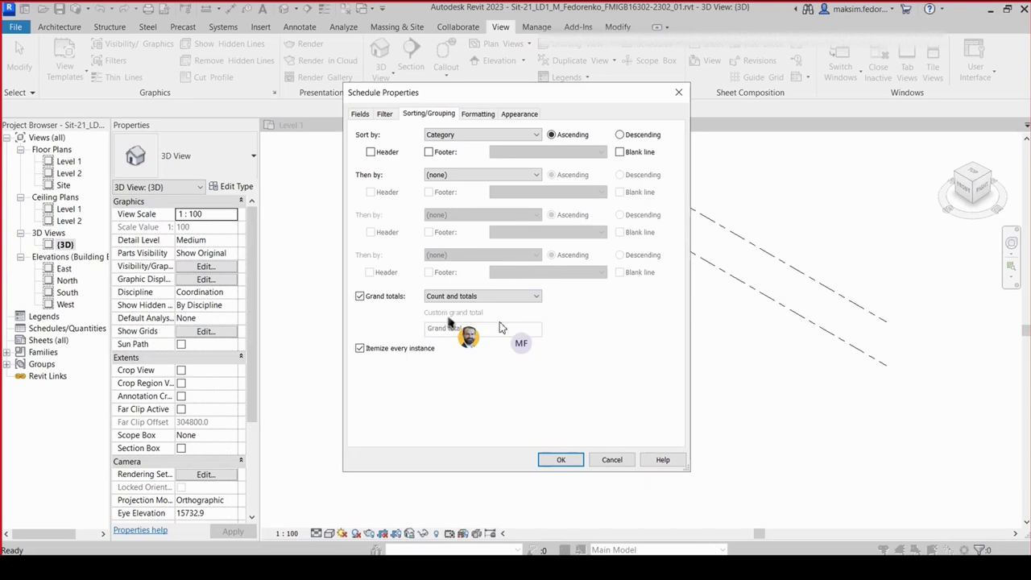
click(535, 298)
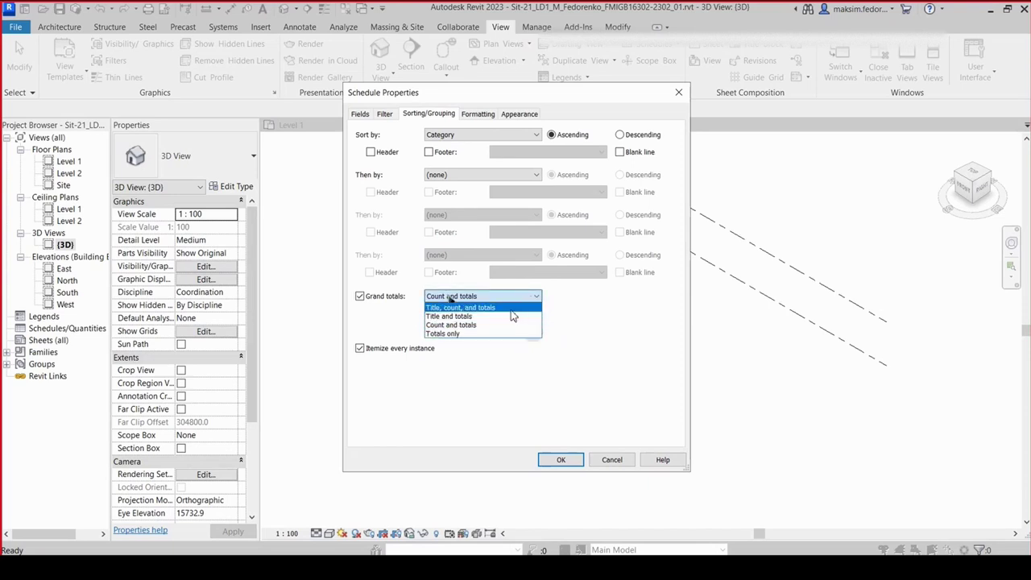
click(502, 316)
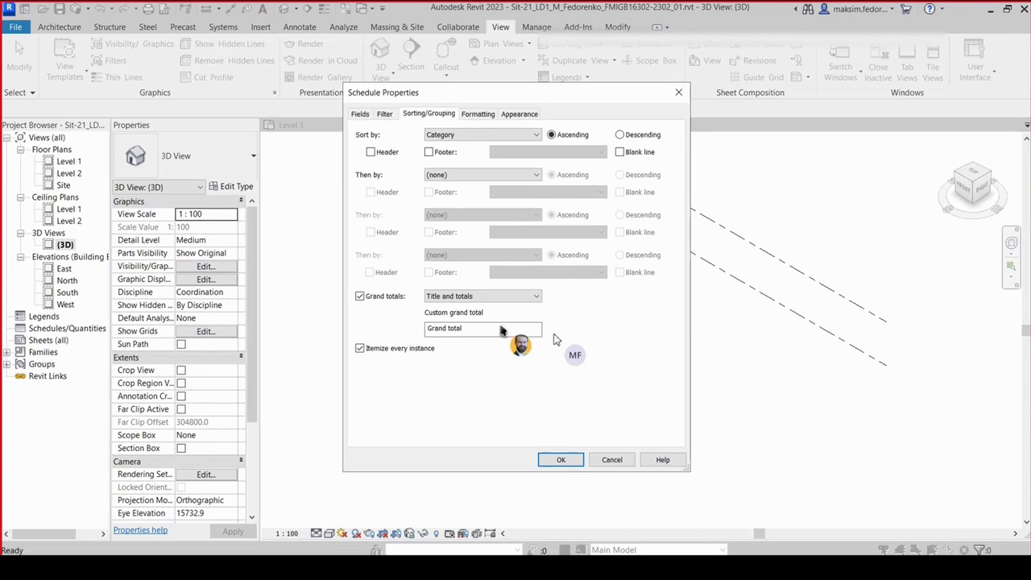
click(477, 332)
text(viso)
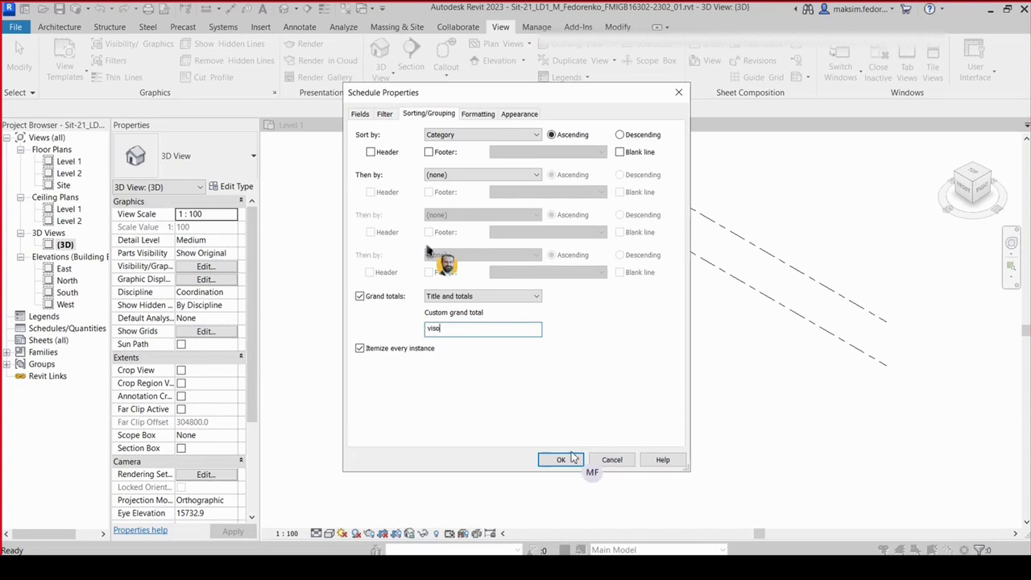
Step: Keep headings horizontal and left-aligned, and set the Count field to Calculate totals
click(476, 115)
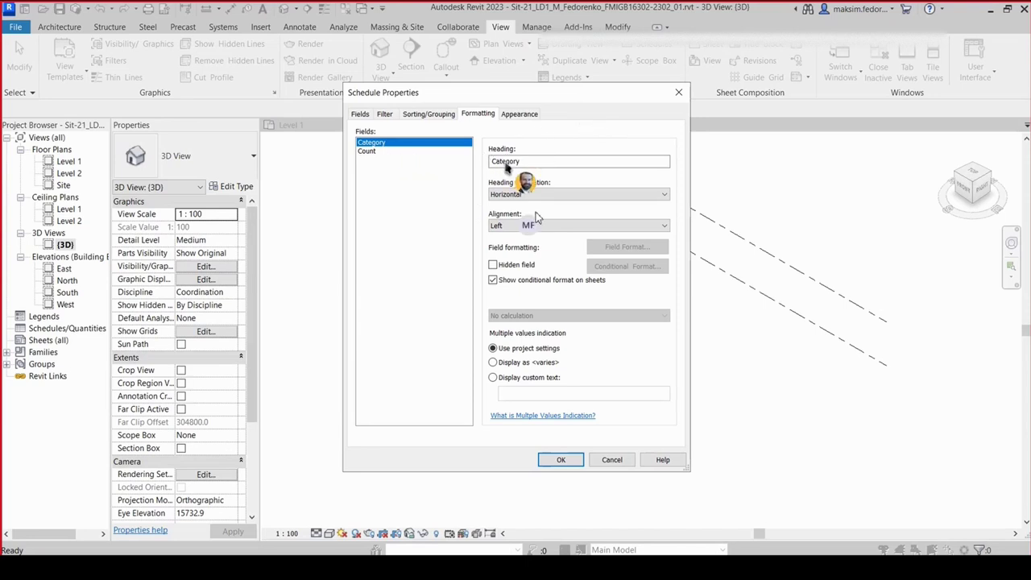
click(667, 199)
click(667, 196)
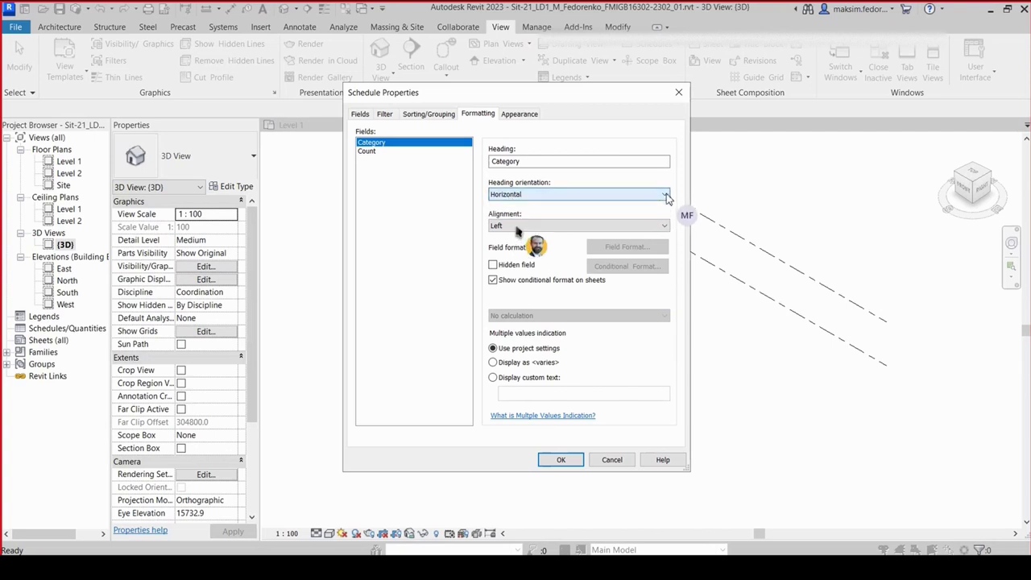
click(667, 229)
click(666, 231)
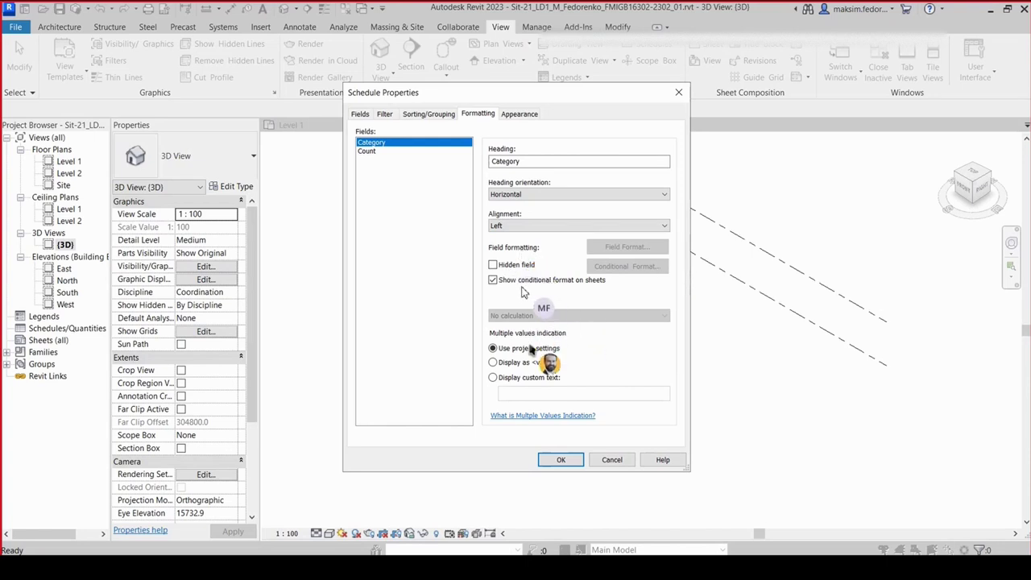
click(367, 152)
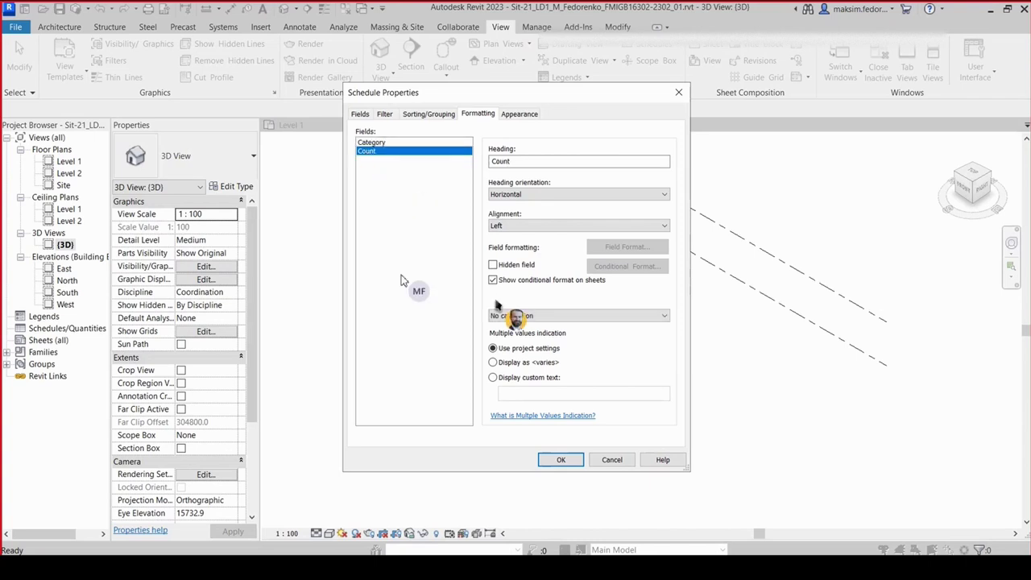
click(666, 318)
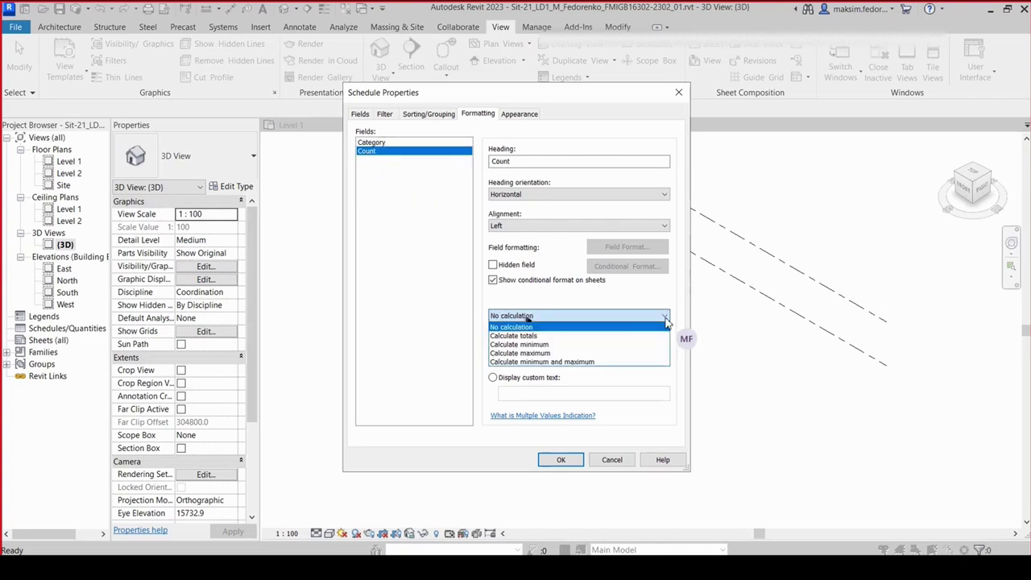
click(611, 337)
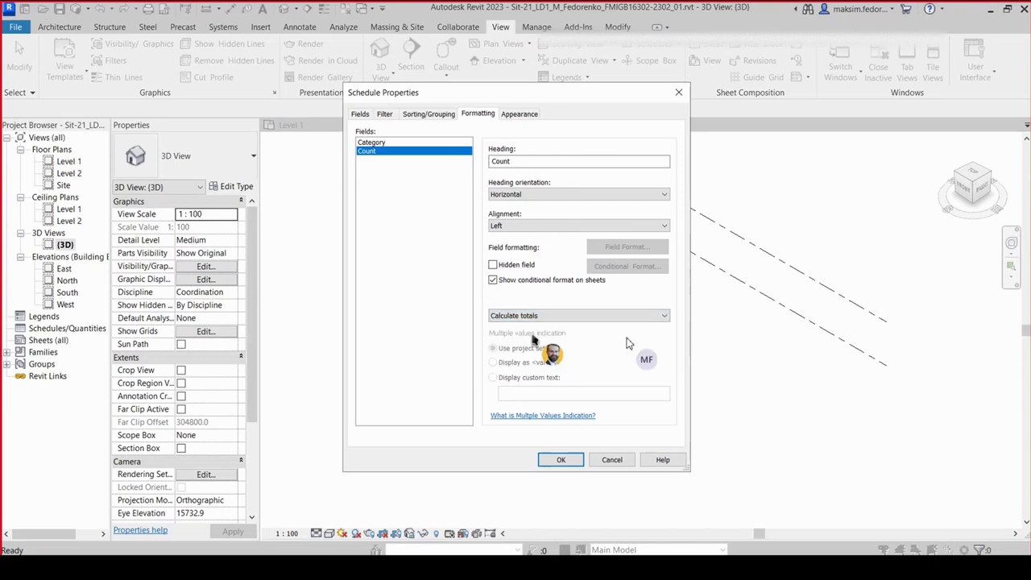
Step: Leave Blank row before data unchecked and create the Multi-Category Schedule
click(517, 116)
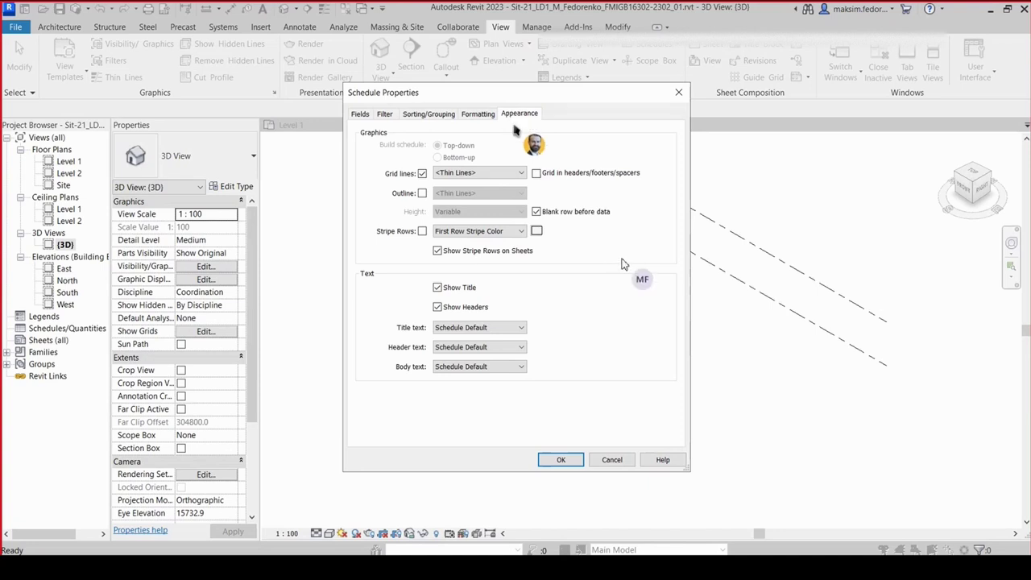
click(536, 212)
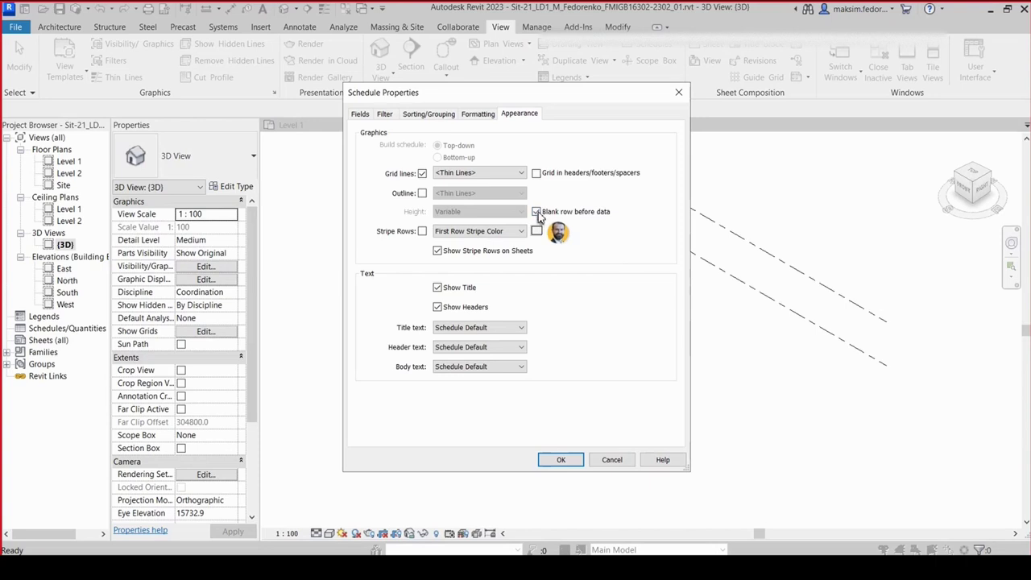
click(537, 212)
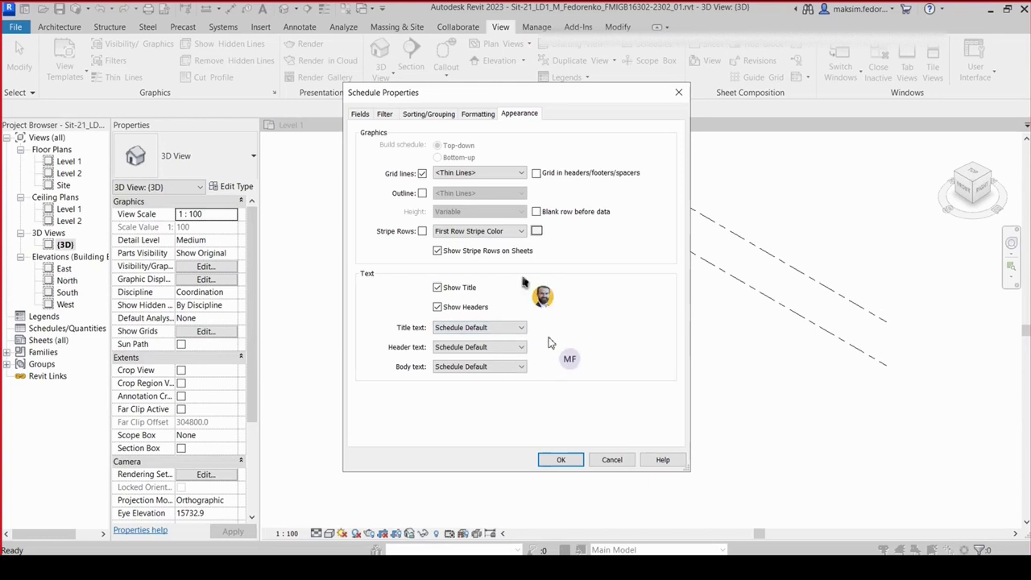
click(562, 460)
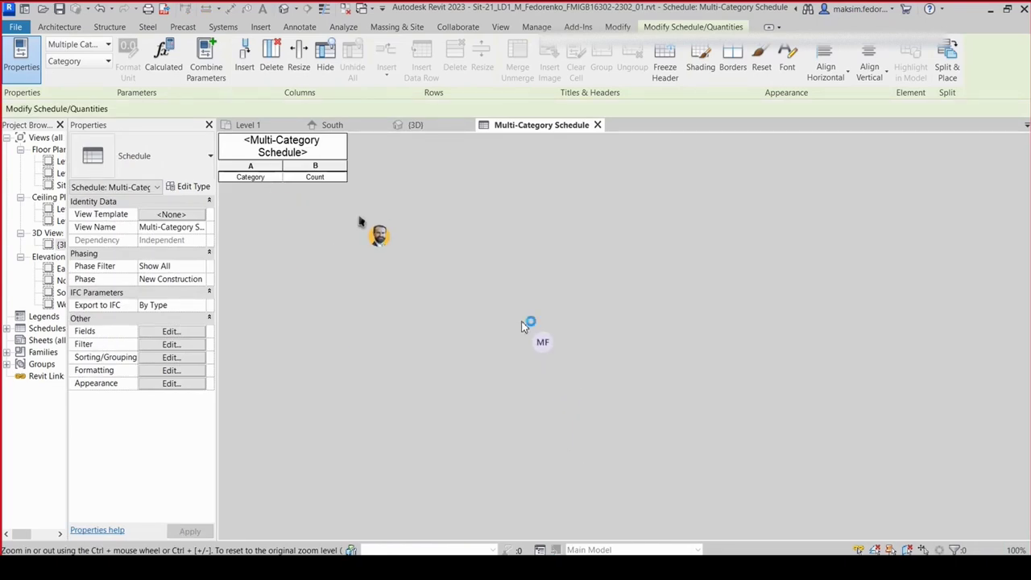
Step: Switch back to the (3D) view
click(402, 126)
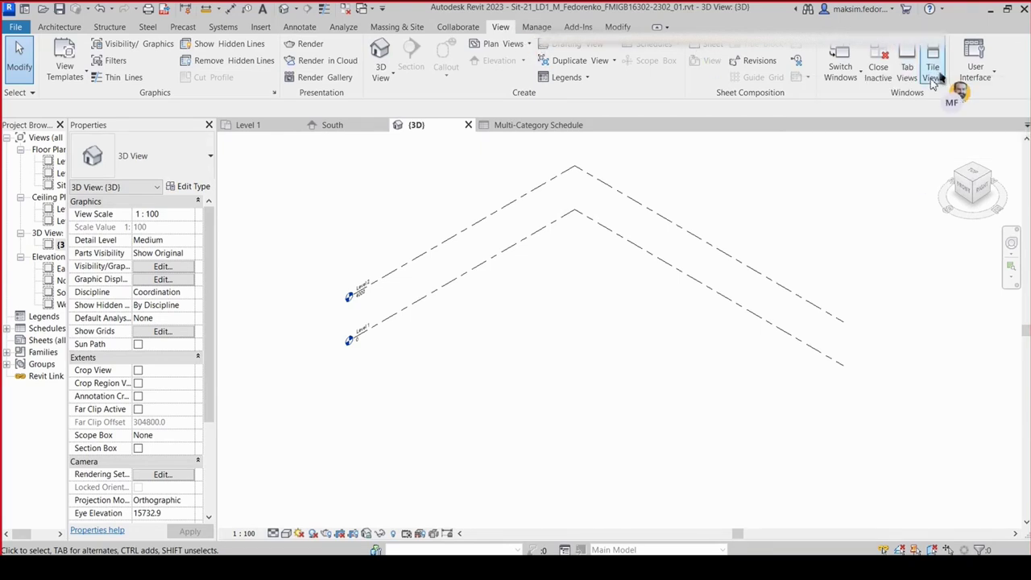
Step: Tile all open views and zoom each to fit with ZA
click(934, 70)
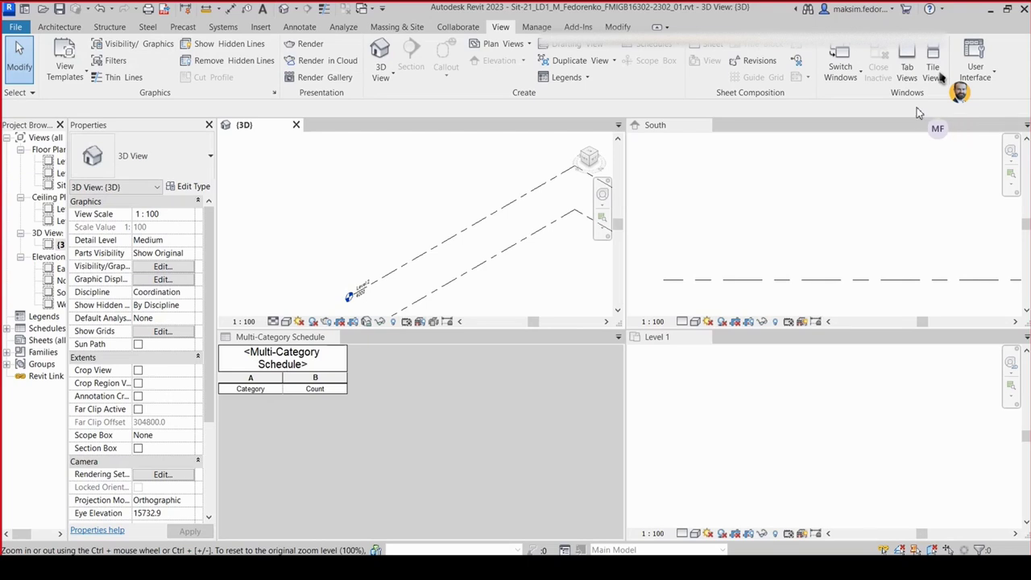
key(z)
key(a)
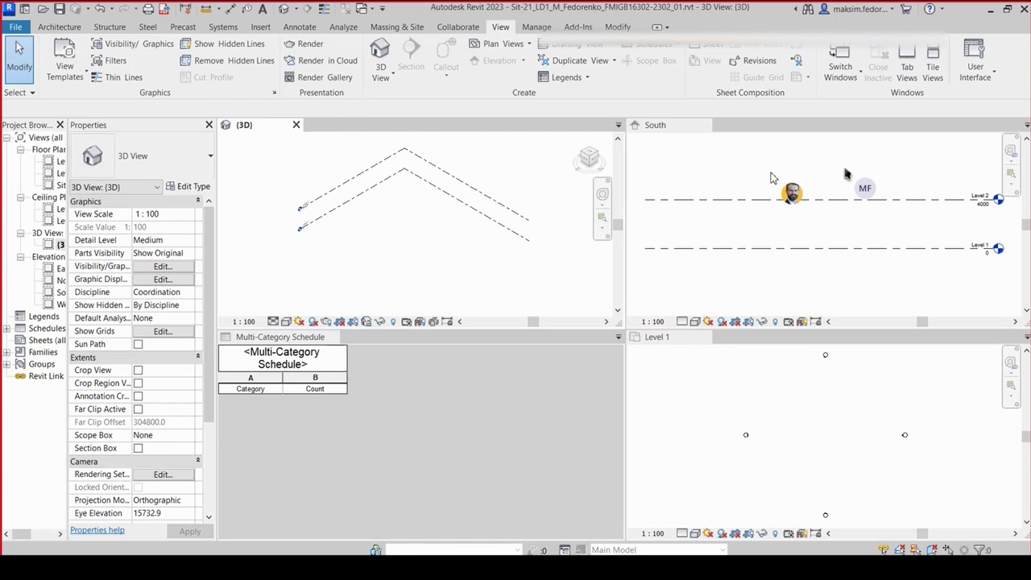
Step: Switch the views to tabbed with TV, then back to tiled with WT
key(t)
key(w)
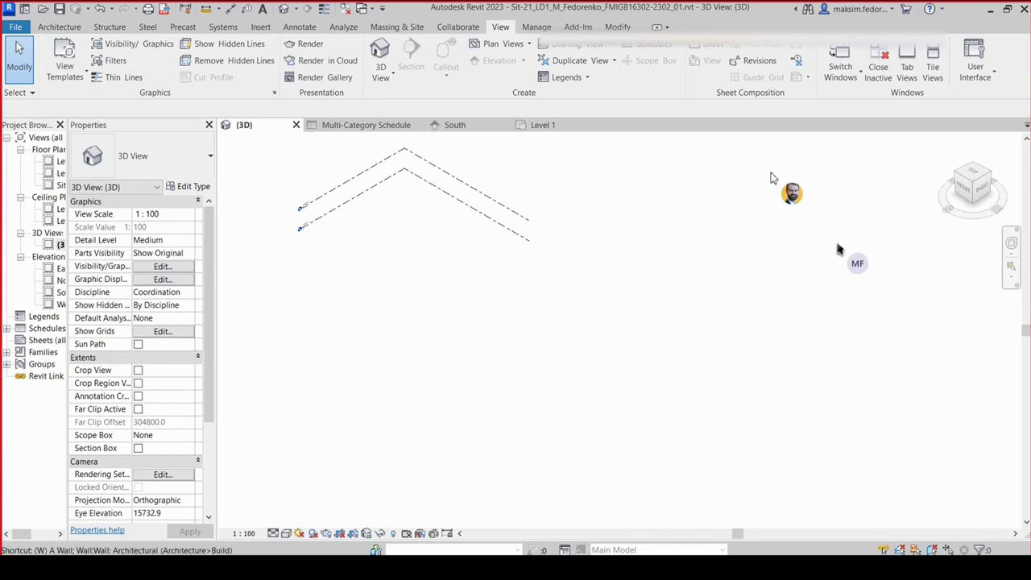
key(w)
key(t)
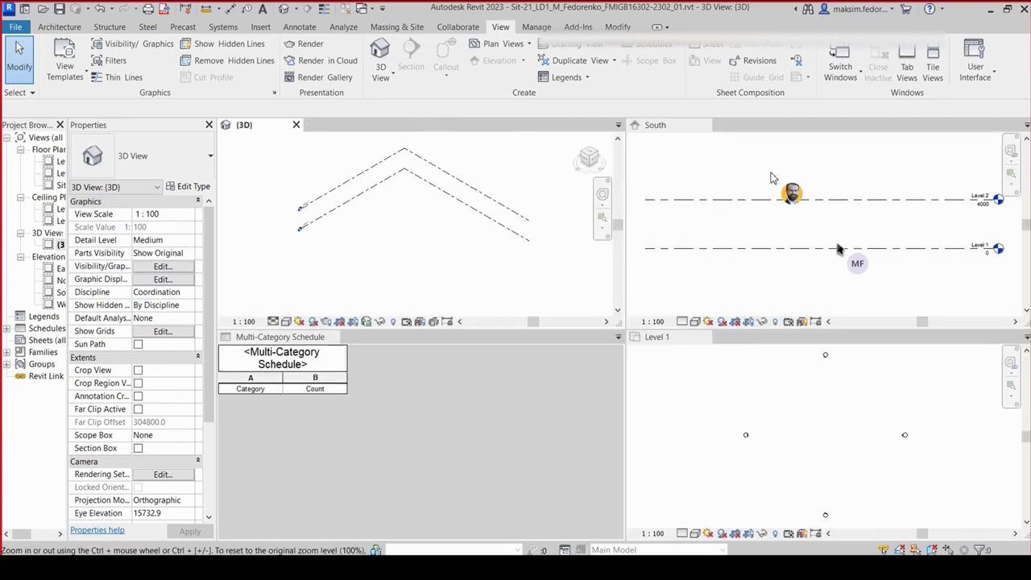
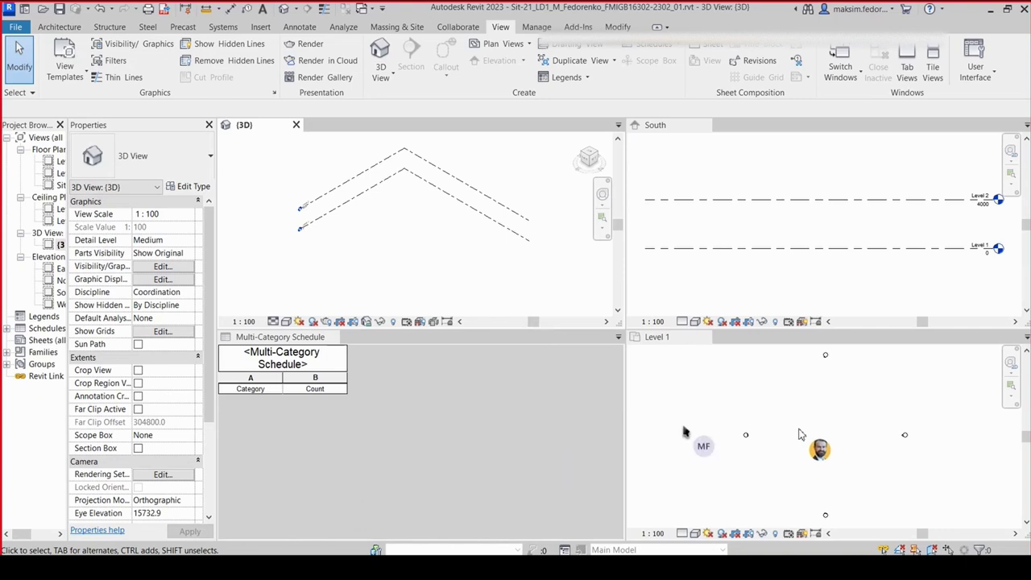
Step: Activate the Level 1 floor plan by clicking inside its viewport
click(799, 435)
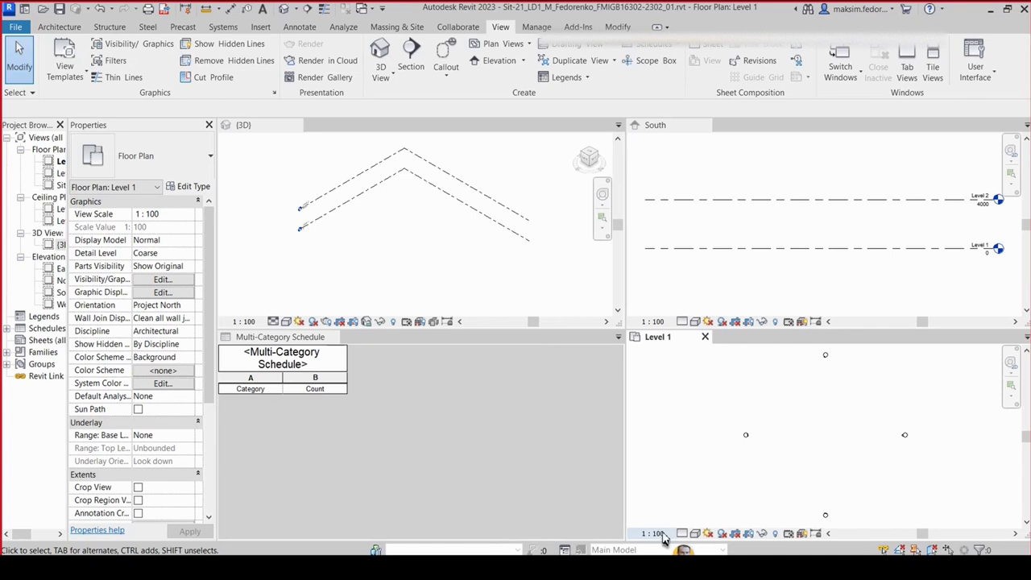
Step: Look through the Level 1 view scale list, keeping 1:100, then bring up the Detail Level choices
click(662, 534)
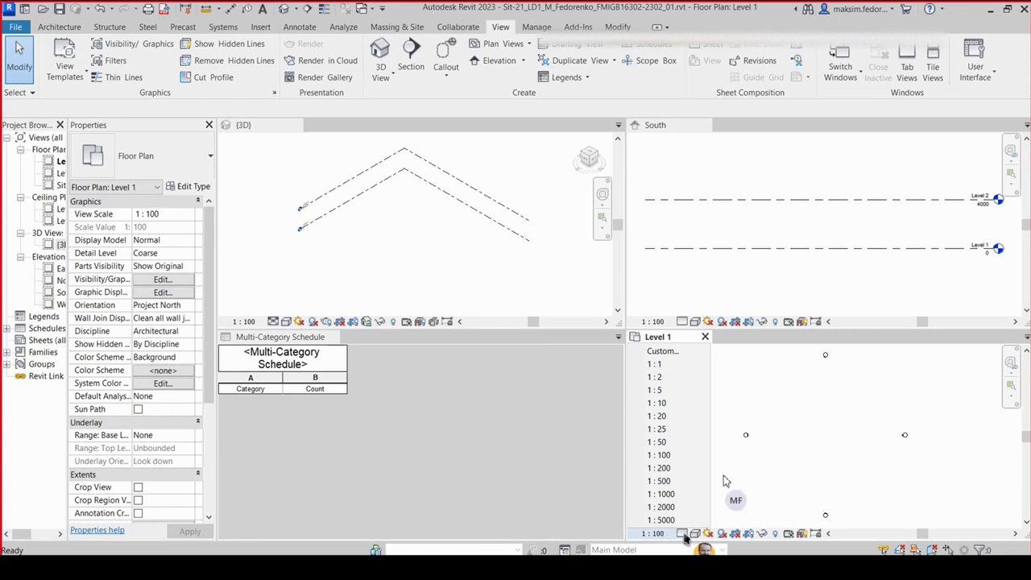
click(738, 496)
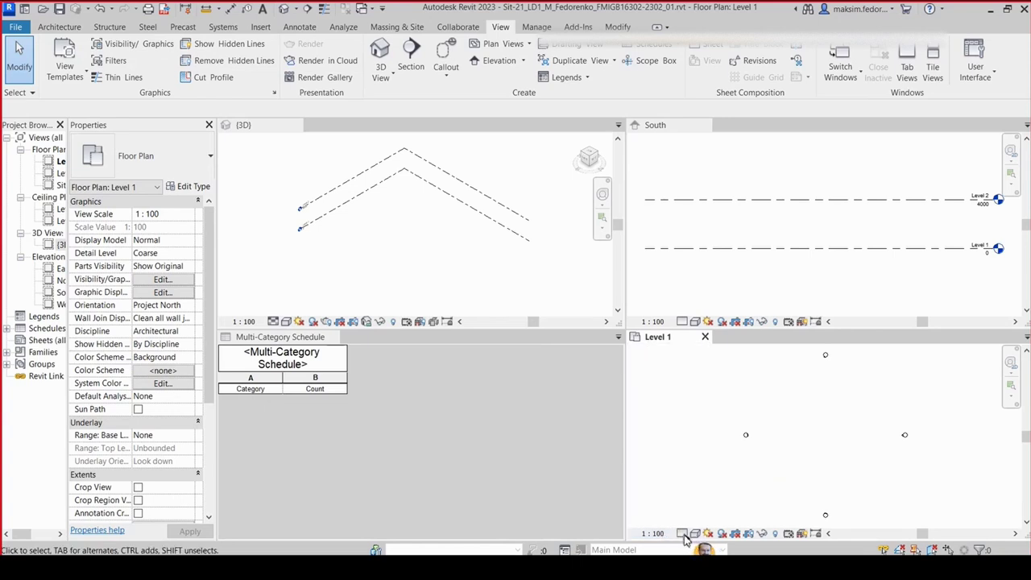
click(682, 534)
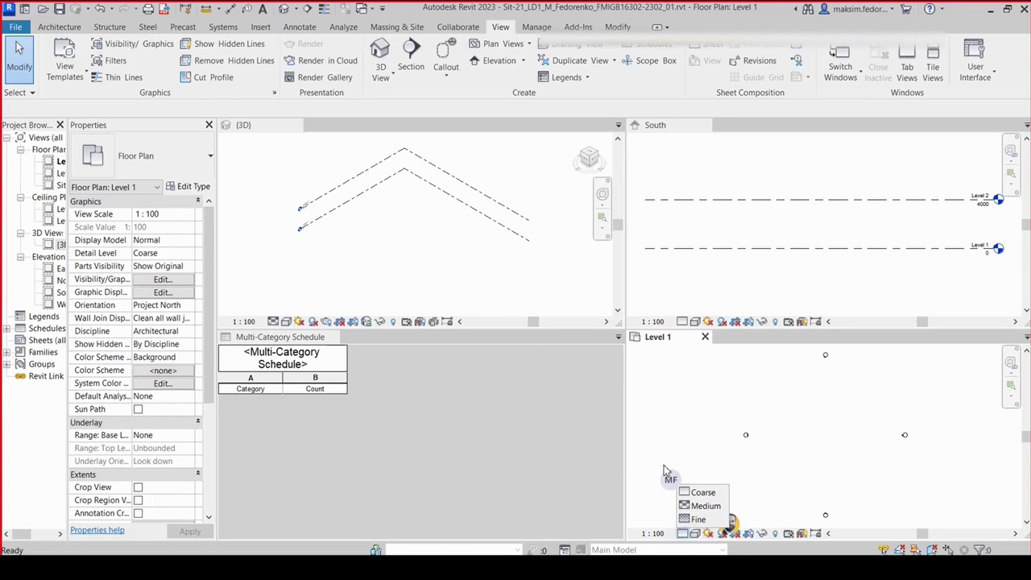
Step: Set the Level 1 plan to Medium detail level and bring up the Visual Style choices
click(712, 510)
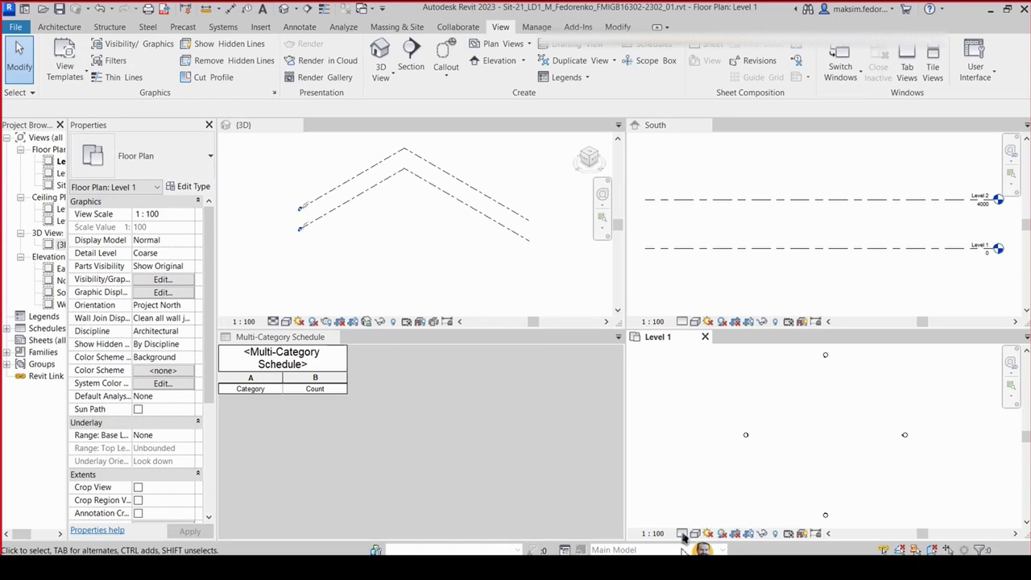
click(682, 534)
click(698, 508)
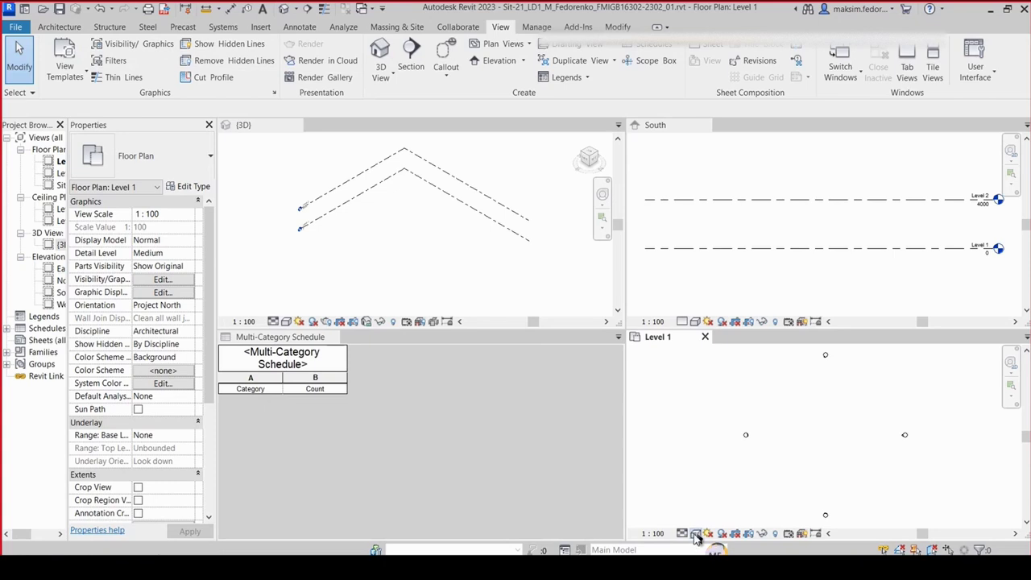
click(695, 536)
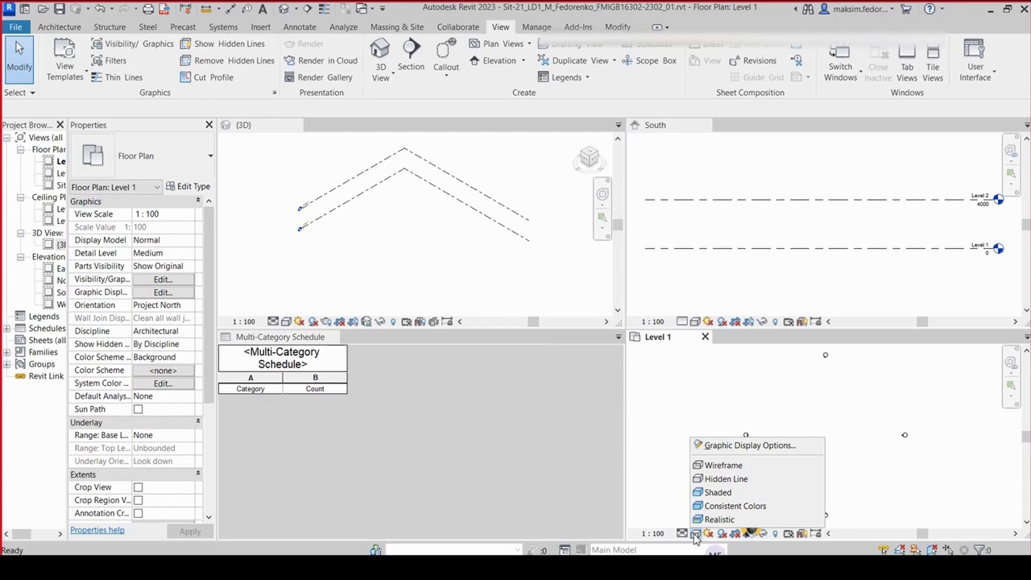
Step: Review the Visual Style options from Wireframe to Realistic and dismiss them without changing style
click(695, 538)
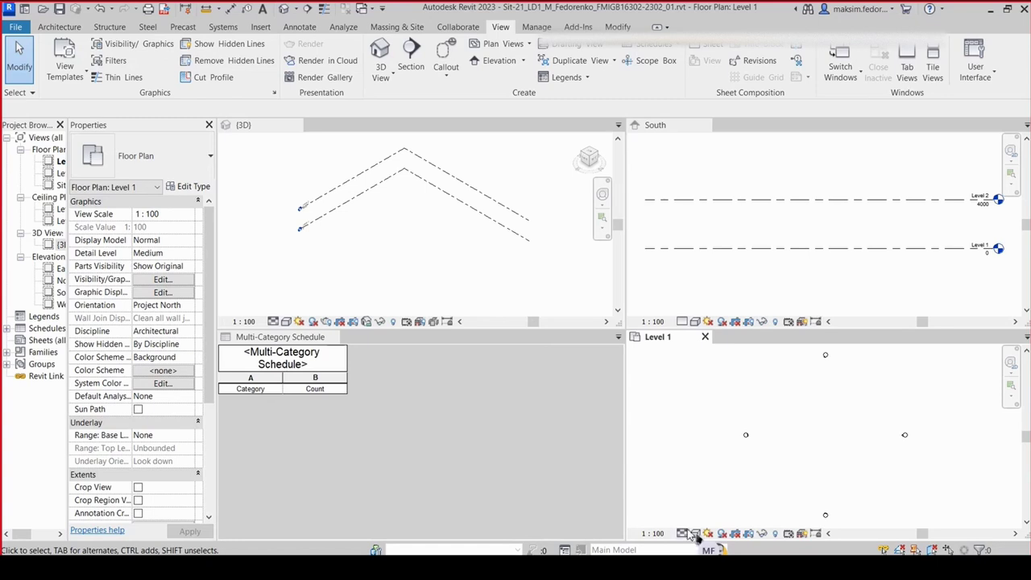
click(695, 534)
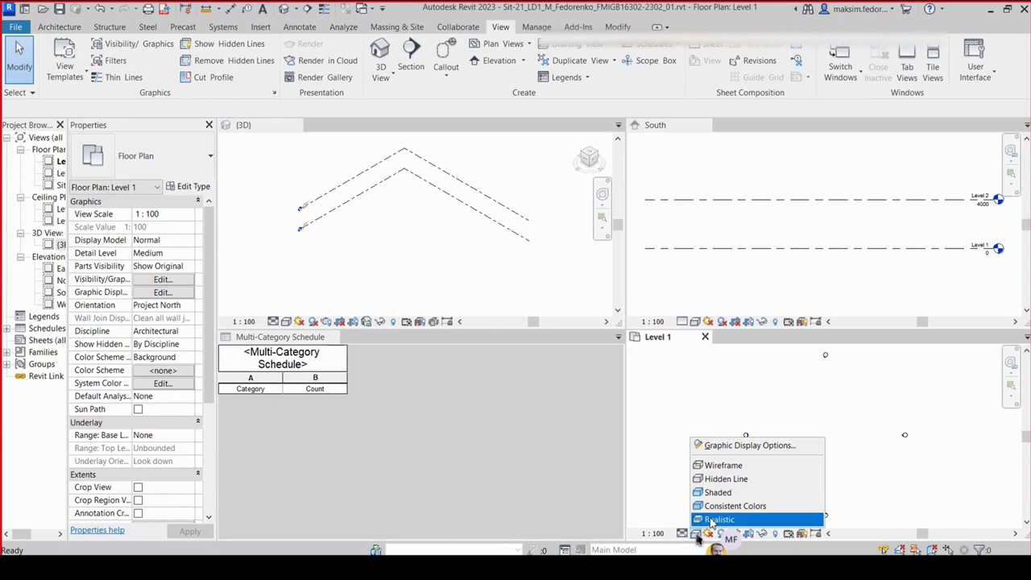
click(716, 507)
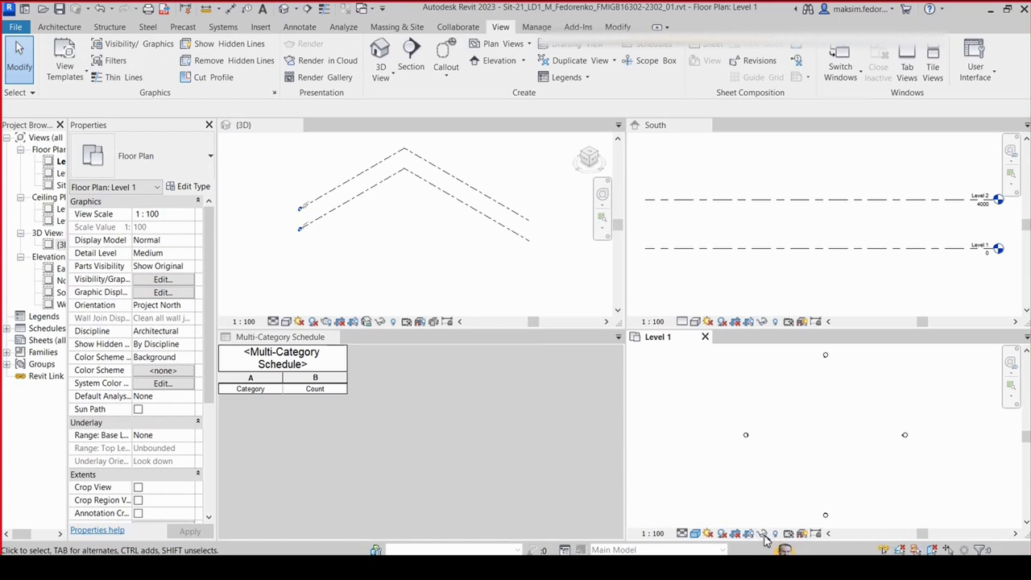
Step: Check the Temporary Hide/Isolate options, then switch on Reveal Hidden Elements in Level 1
click(763, 534)
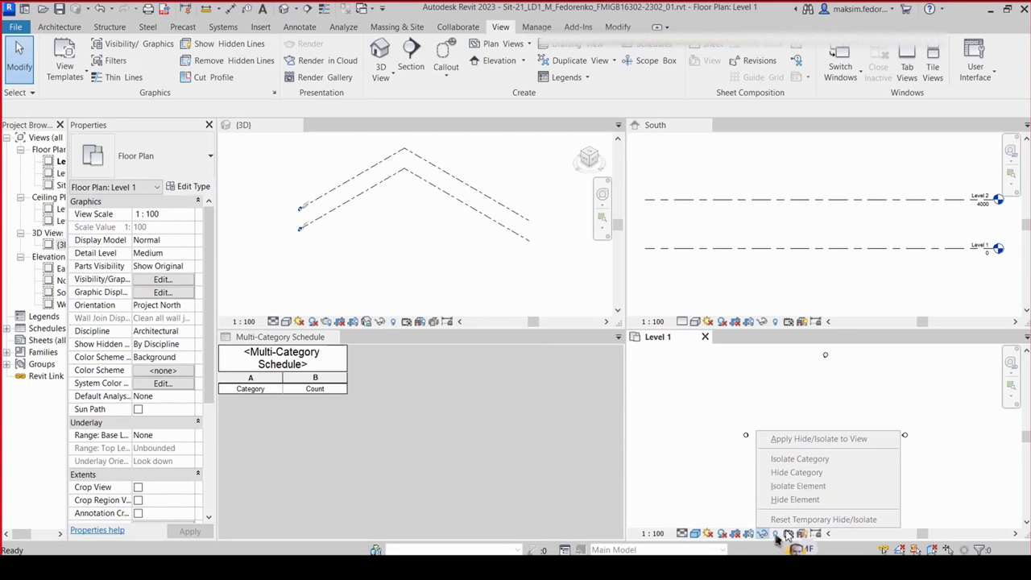
click(774, 535)
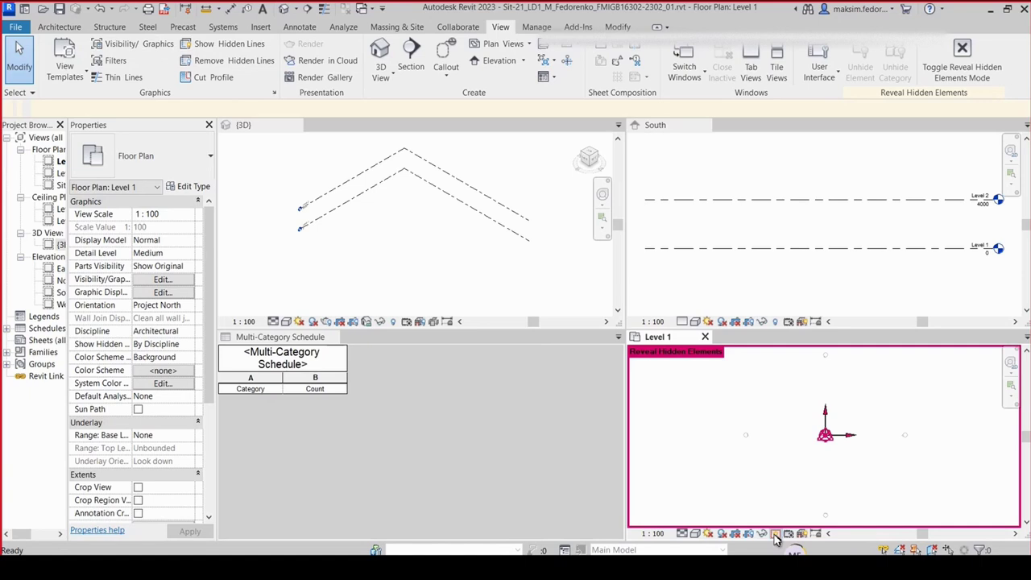
Step: Switch Reveal Hidden Elements off with the lightbulb icon so Level 1 displays normally
click(775, 533)
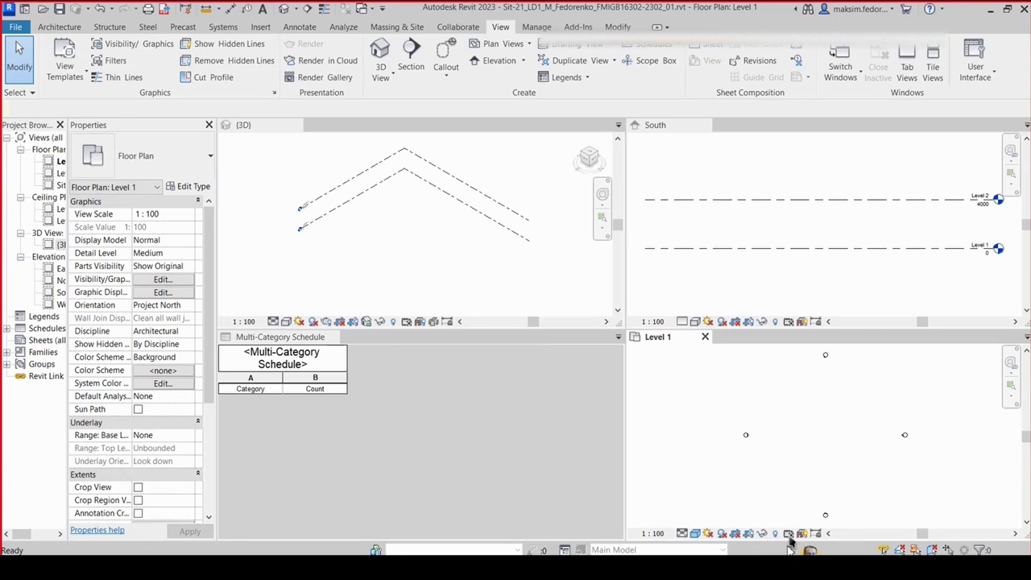
Step: Bring up the Temporary View Properties menu on the Level 1 view control bar
click(788, 533)
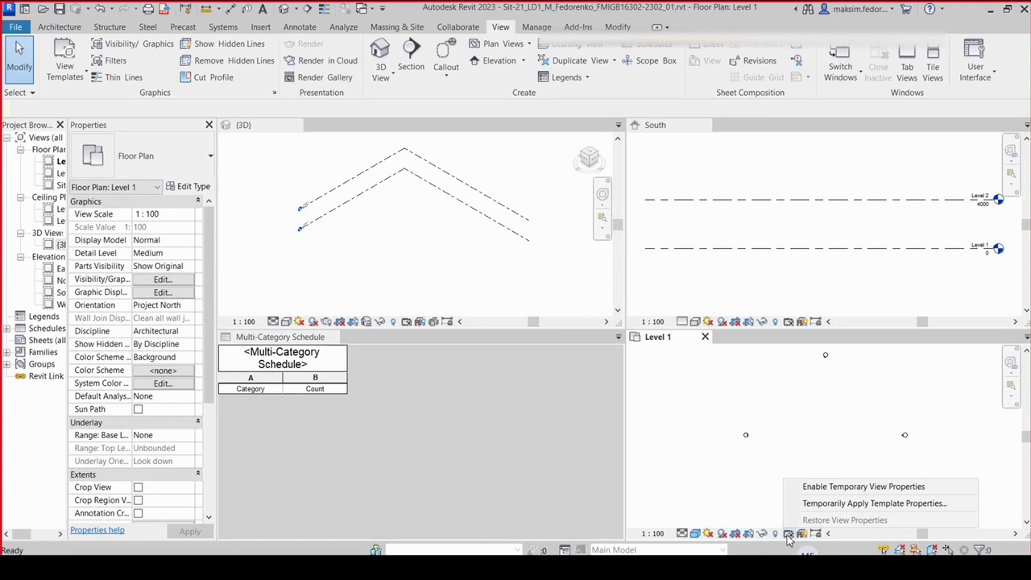
Step: Enable Temporary View Properties for Level 1, then disable them again
click(810, 488)
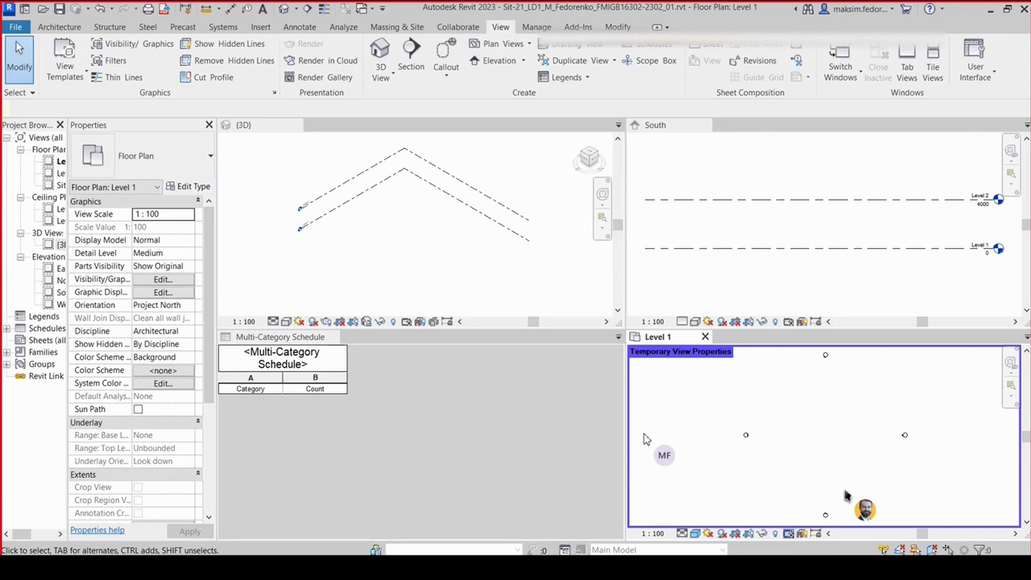
click(789, 534)
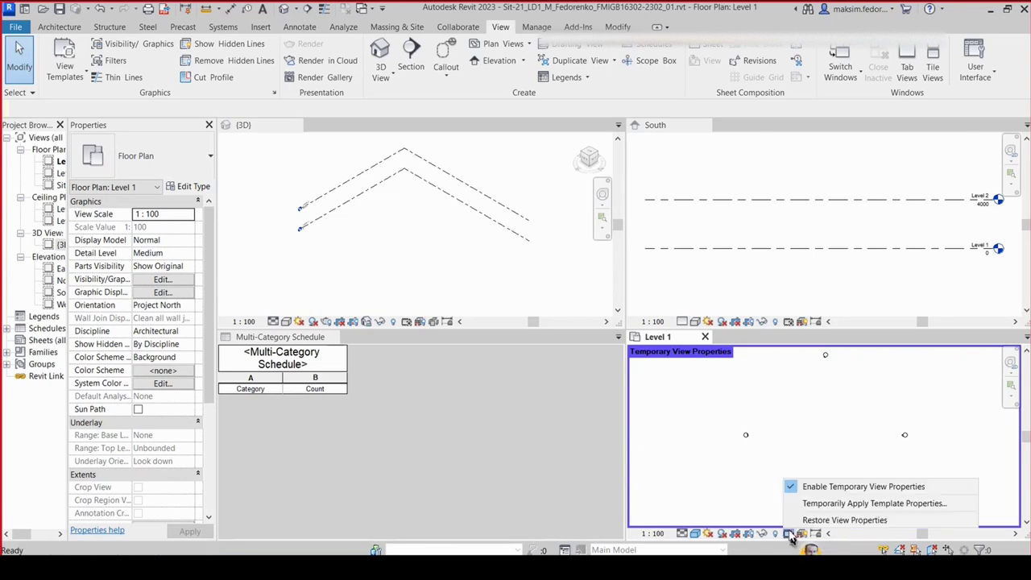
click(791, 488)
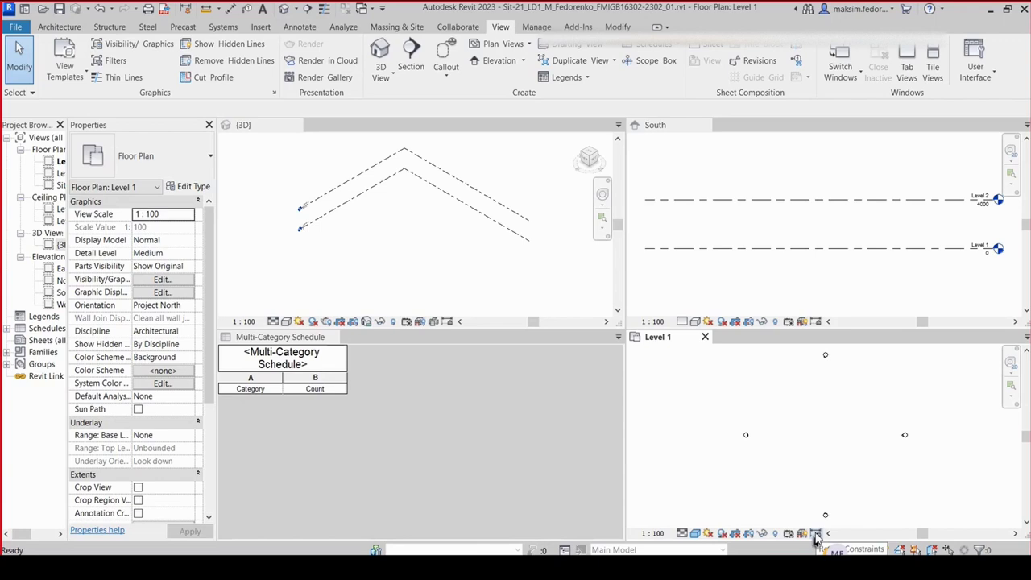
Step: Switch on Reveal Constraints in the Level 1 floor plan
click(815, 534)
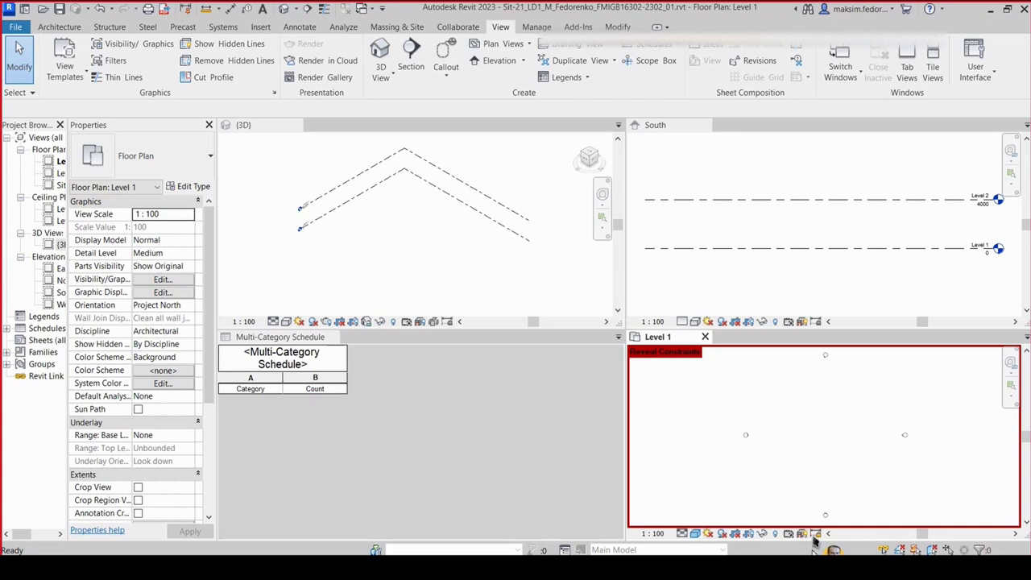
Step: Turn off Reveal Constraints, then check and uncheck Select underlay elements, leaving it off
click(816, 534)
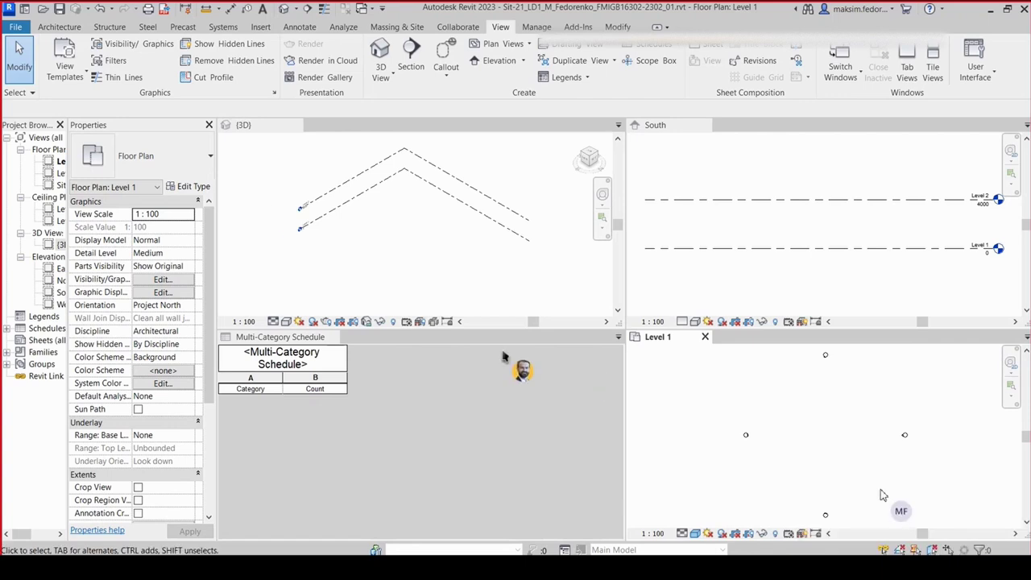
click(33, 94)
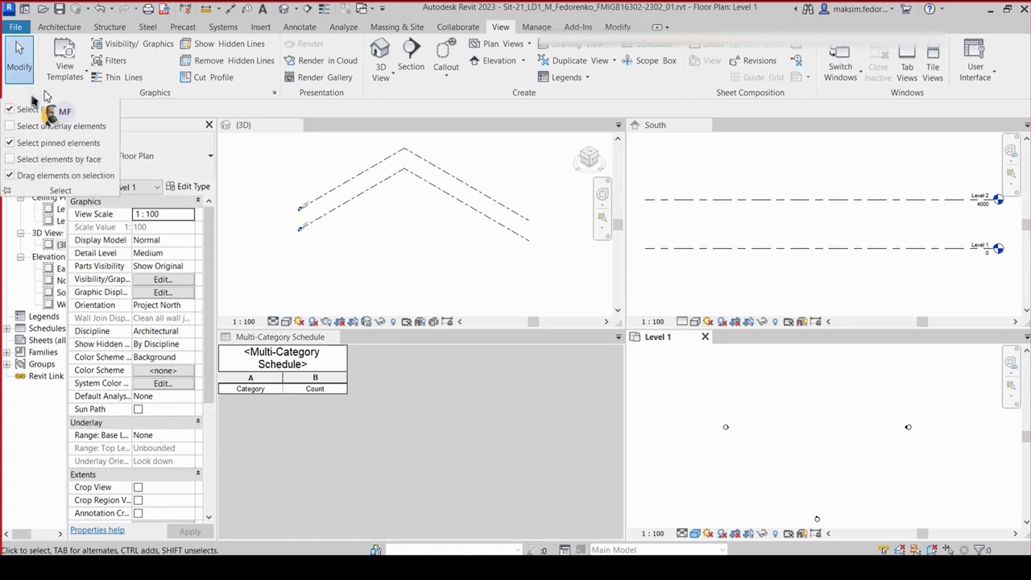
click(33, 95)
click(33, 94)
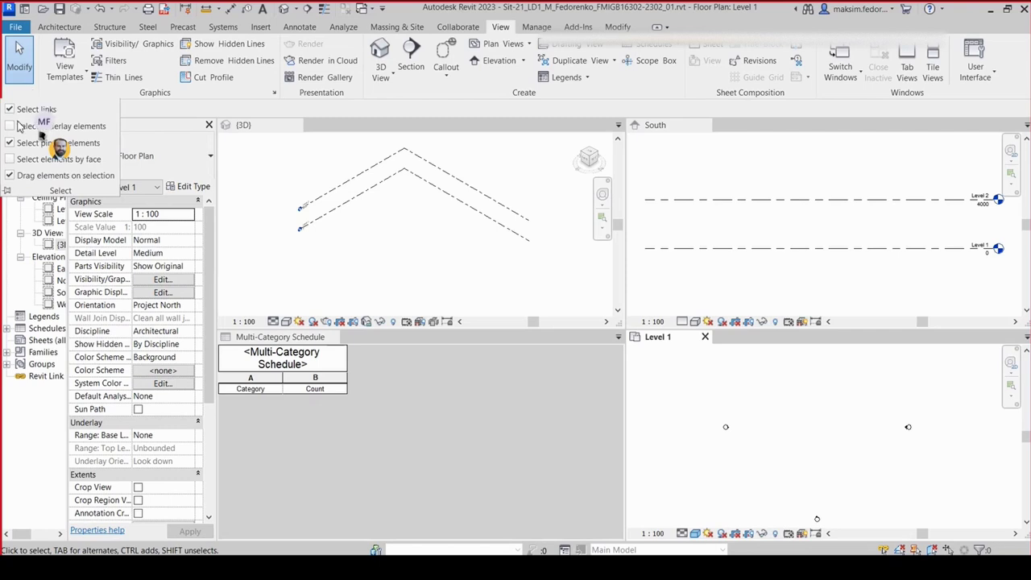
click(9, 127)
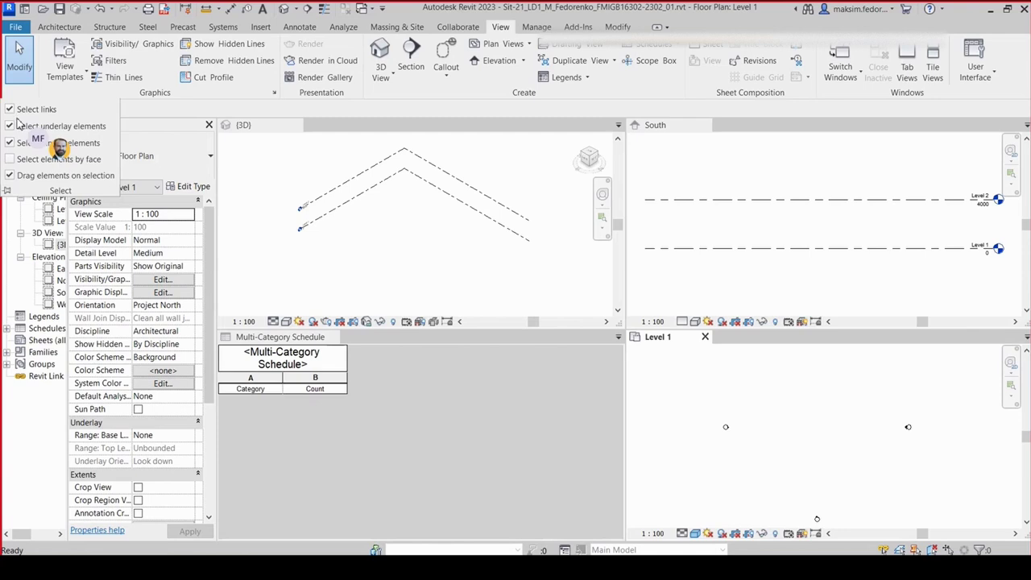
click(10, 127)
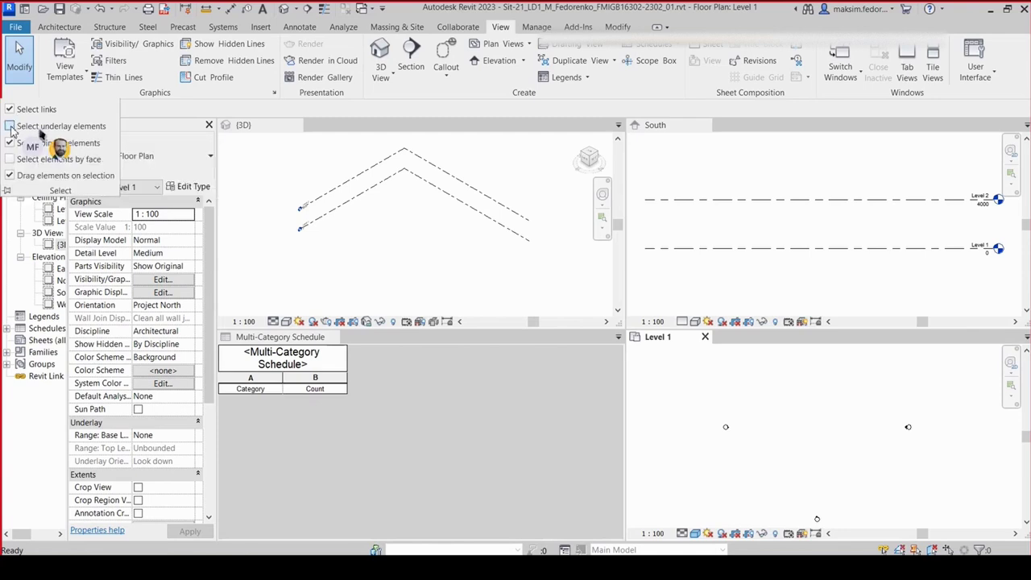